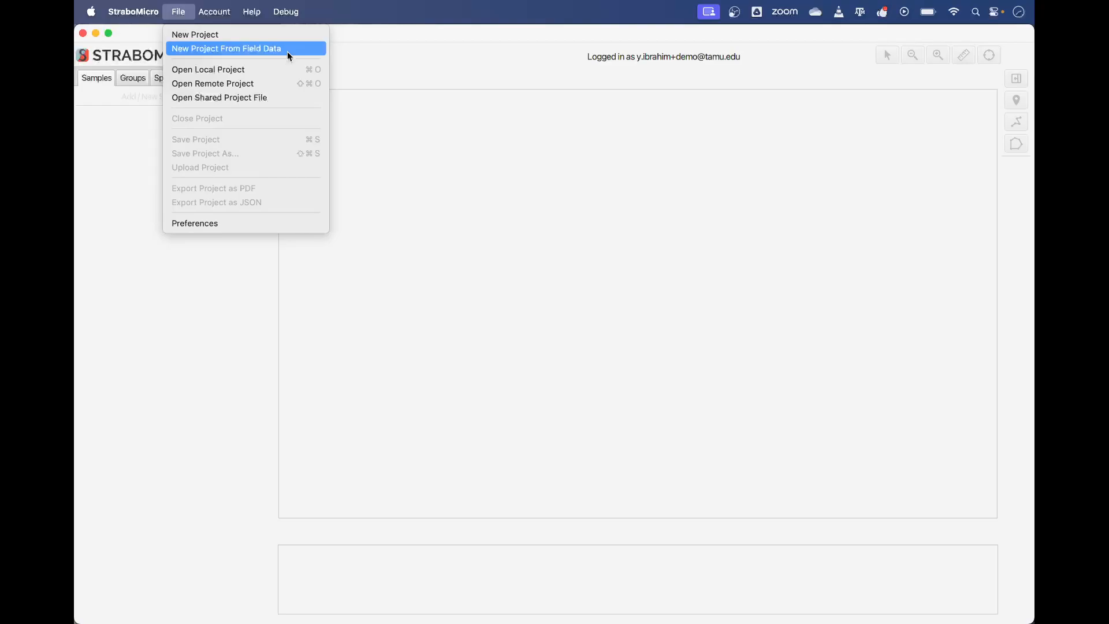
Step: Start a new project named "StraboMicro Tutorial"
{"action": "left_click", "coordinate": [281, 36]}
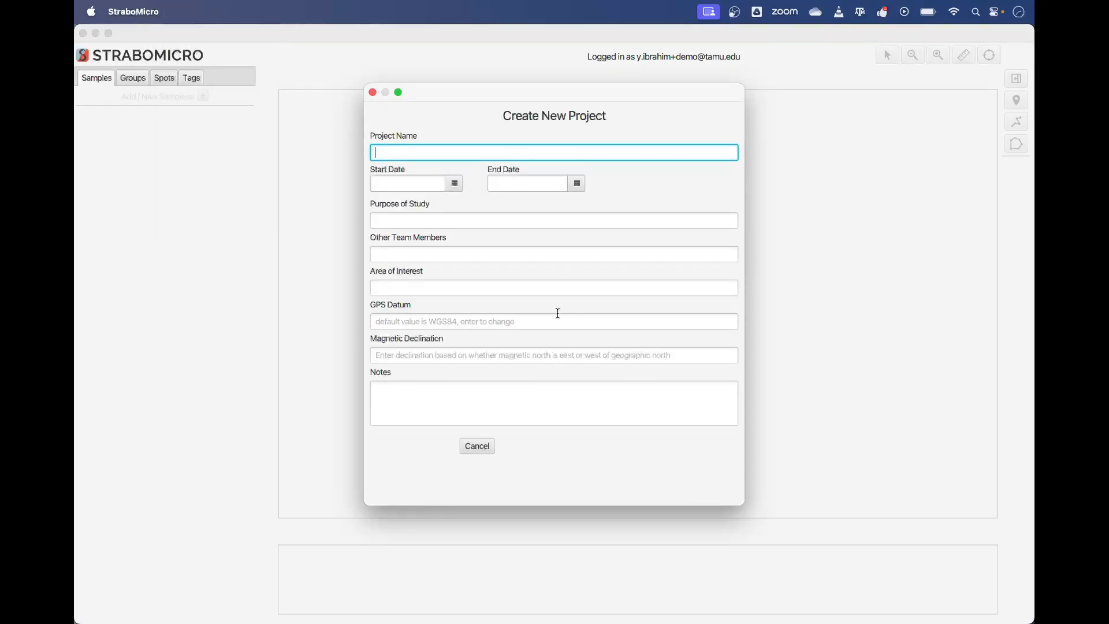
{"action": "type", "text": "StraboMicro Tutorial"}
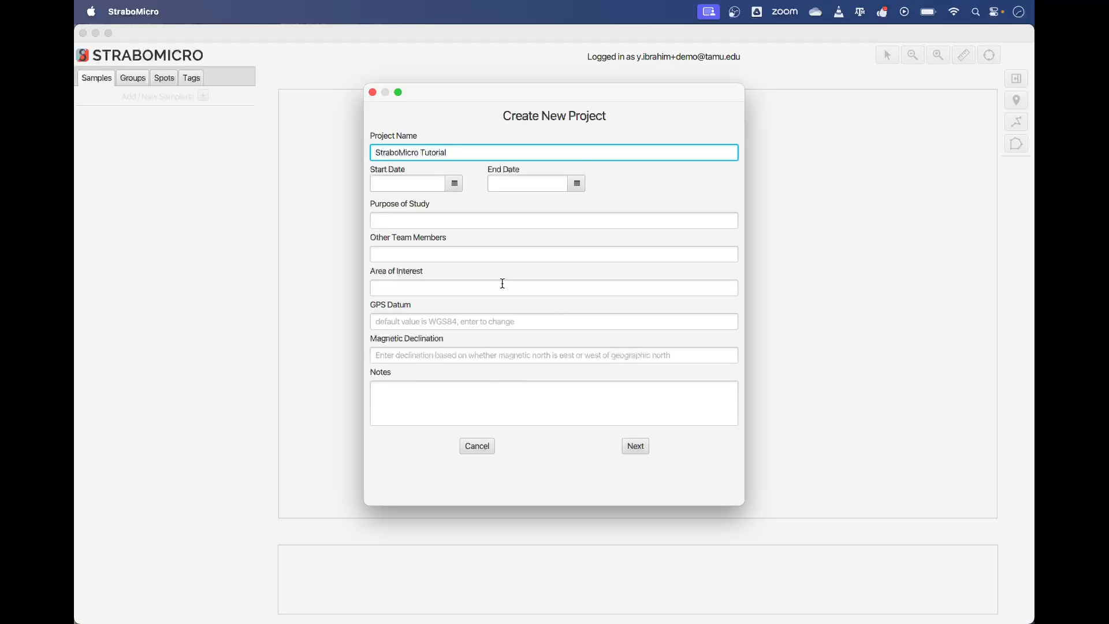
Step: Set the start date to 7/22/2024 and the purpose of study to "To film StraboMicro Tutorials"
{"action": "left_click", "coordinate": [455, 183]}
{"action": "left_click", "coordinate": [402, 288]}
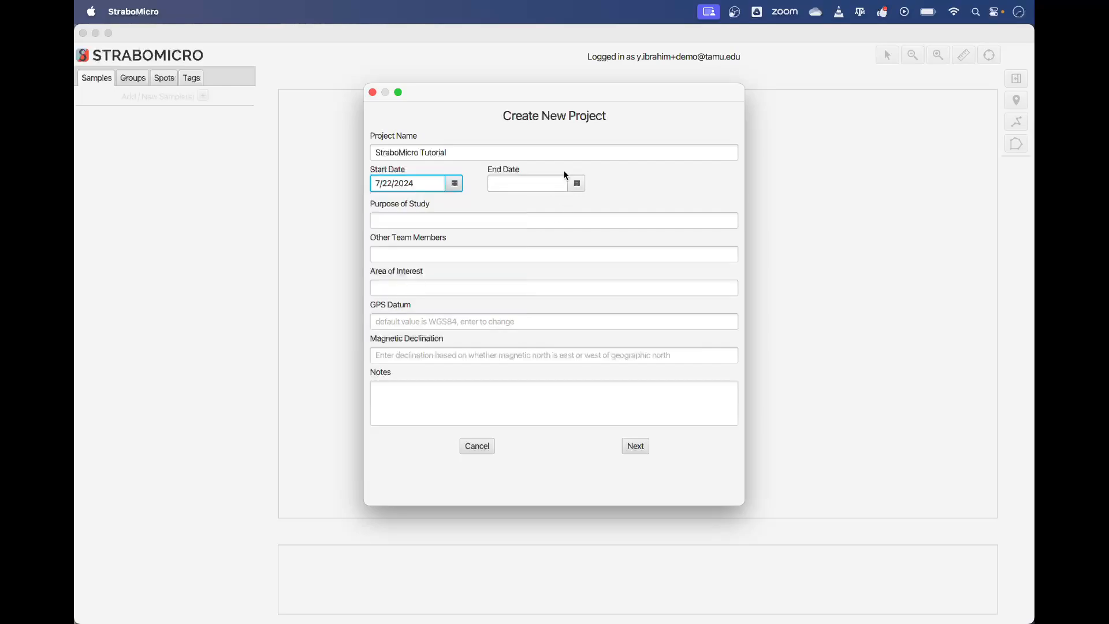
{"action": "left_click", "coordinate": [515, 214]}
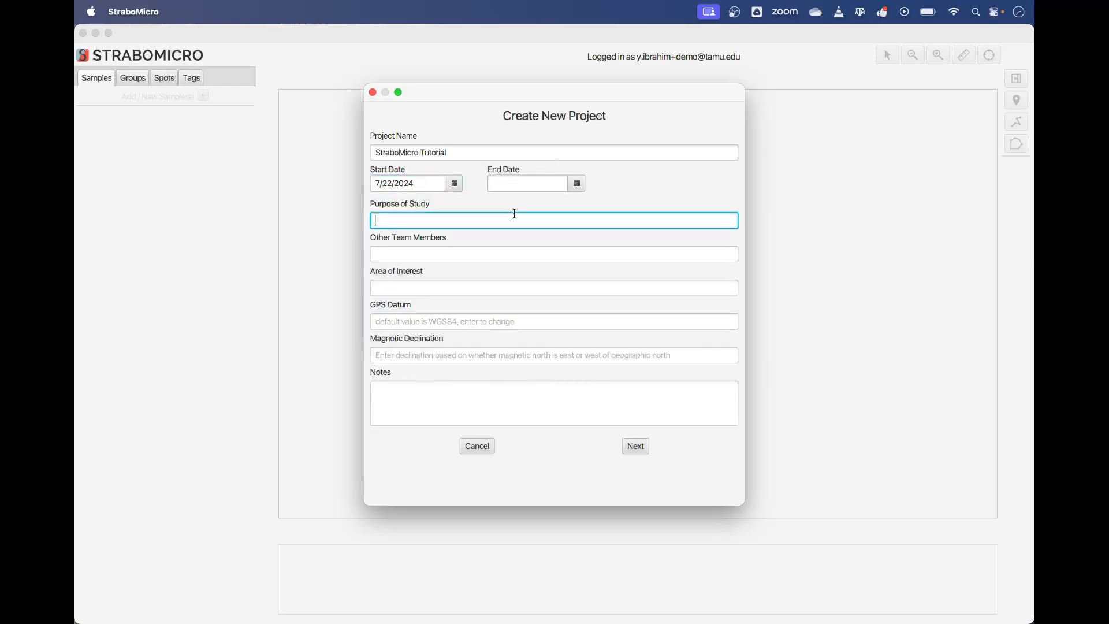
{"action": "type", "text": "To film StraboMicro Tutorials"}
{"action": "left_click", "coordinate": [460, 253]}
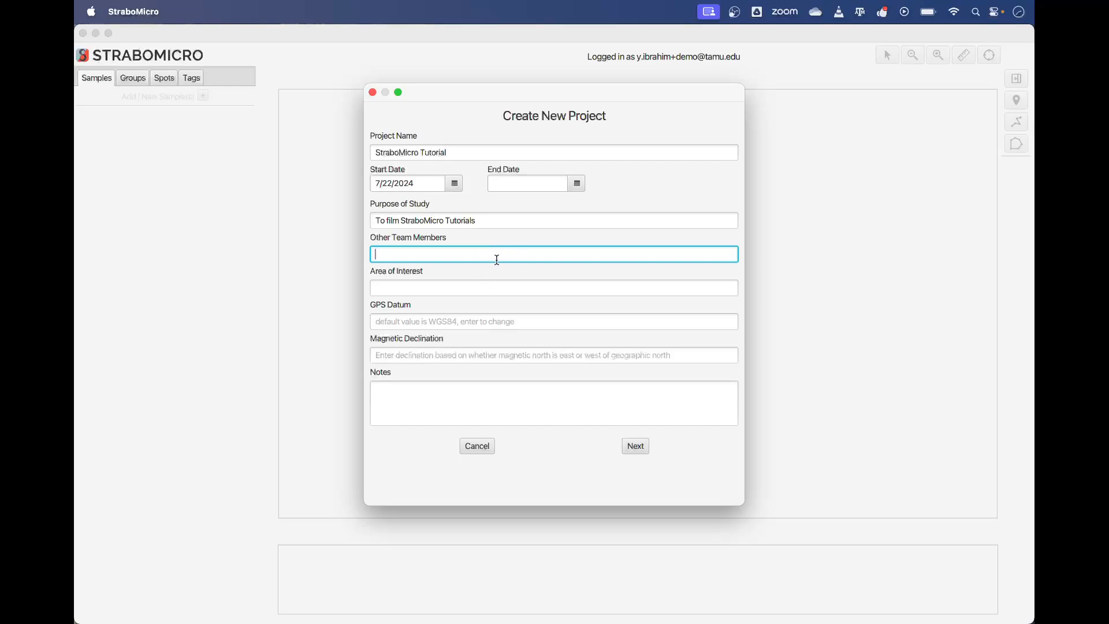
{"action": "left_click", "coordinate": [492, 289]}
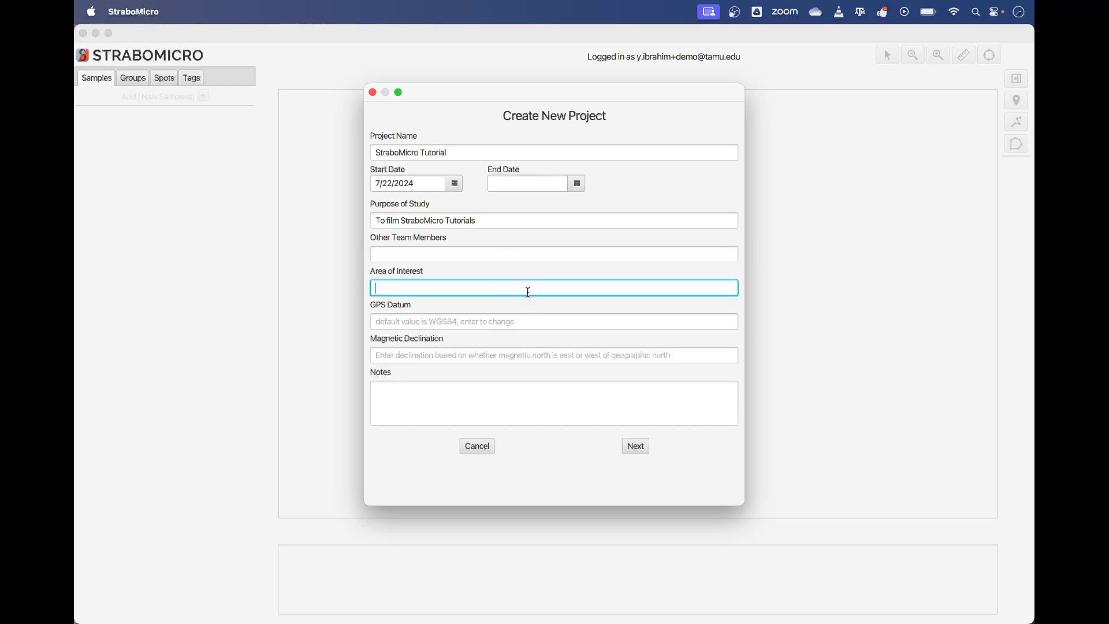
{"action": "left_click", "coordinate": [538, 325]}
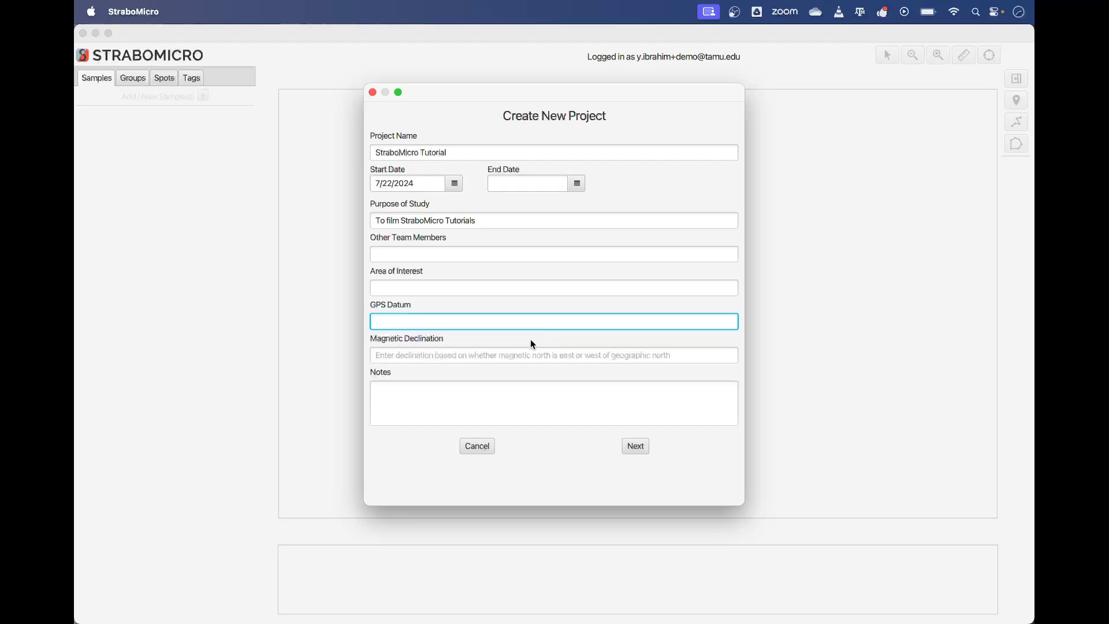
{"action": "left_click", "coordinate": [491, 291]}
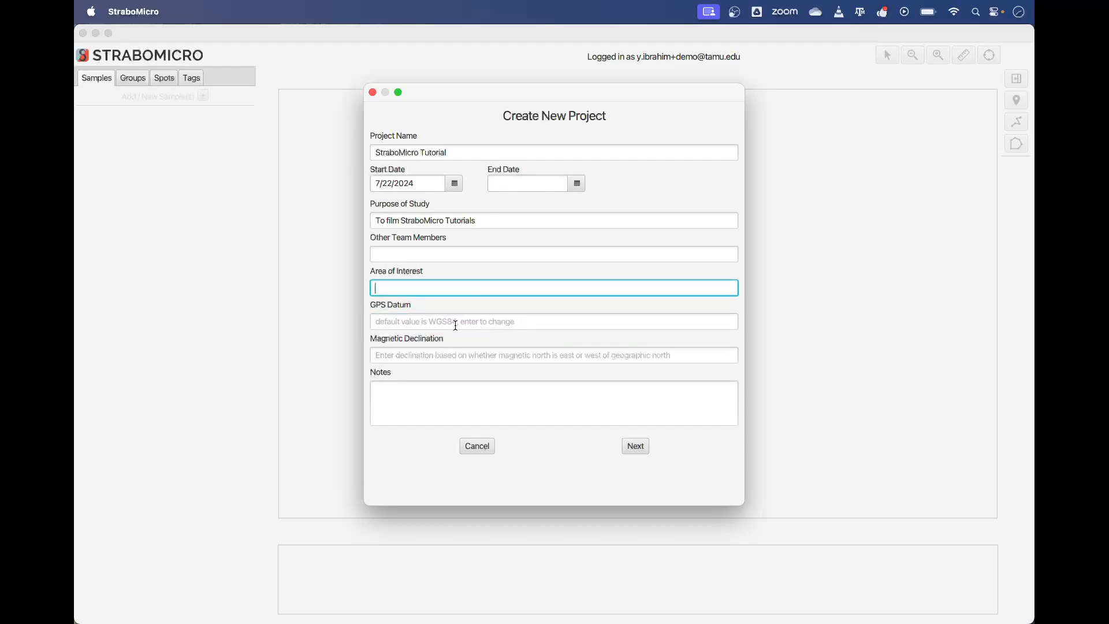
{"action": "left_click", "coordinate": [488, 360]}
Step: Enter "Notes about project" as the project notes and proceed to the dataset step
{"action": "left_click", "coordinate": [482, 411]}
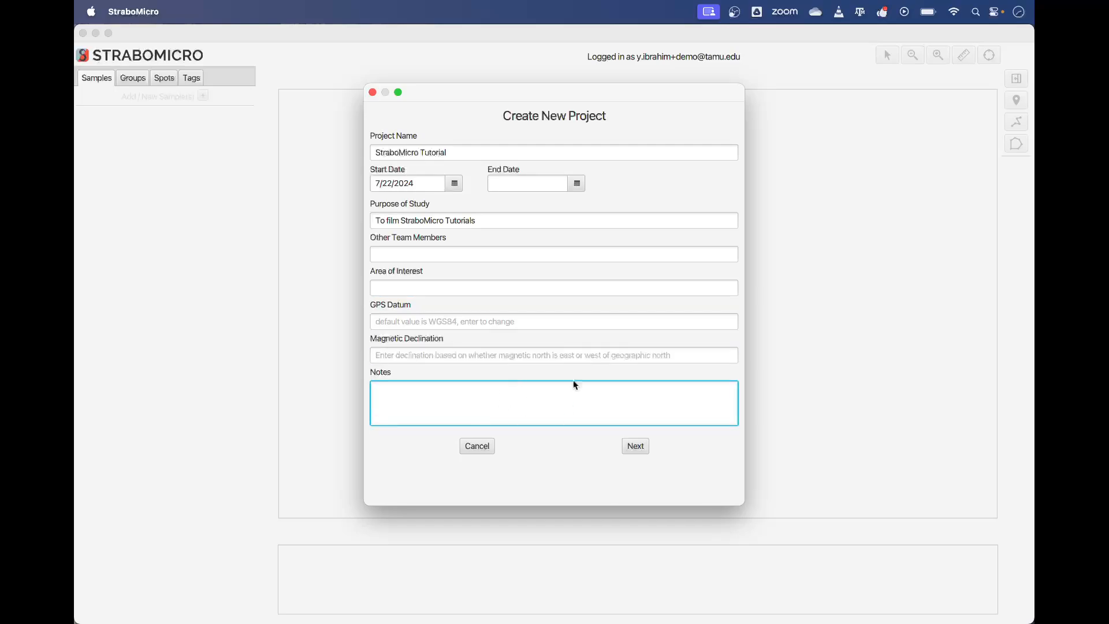
{"action": "type", "text": "Notes about project"}
{"action": "left_click", "coordinate": [641, 447]}
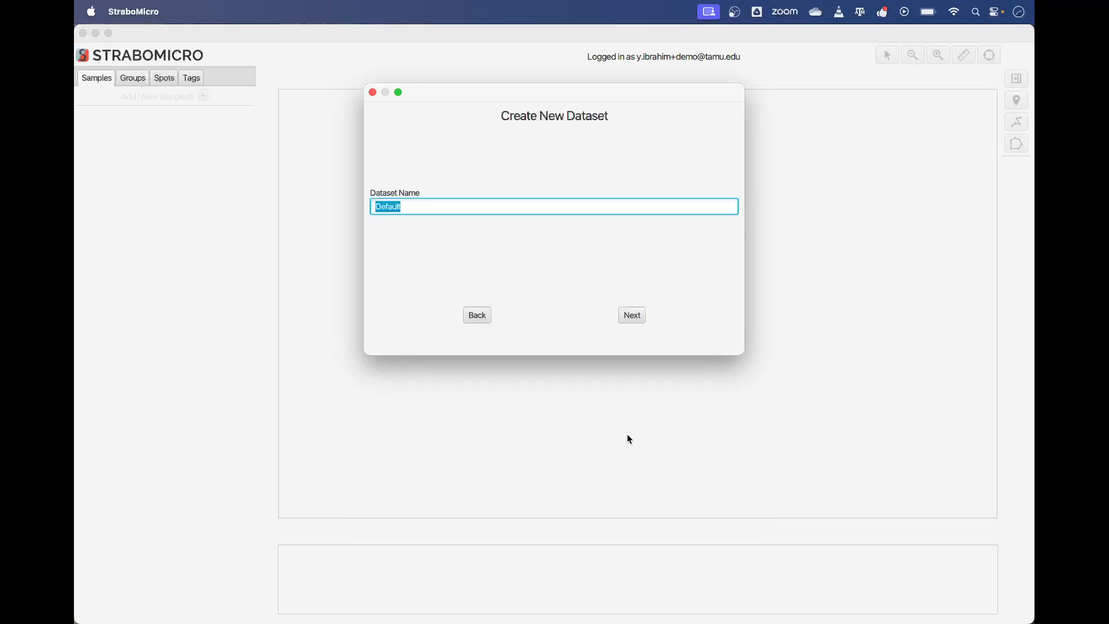
Step: Keep the dataset name Default and proceed to the sample information
{"action": "double_click", "coordinate": [542, 209]}
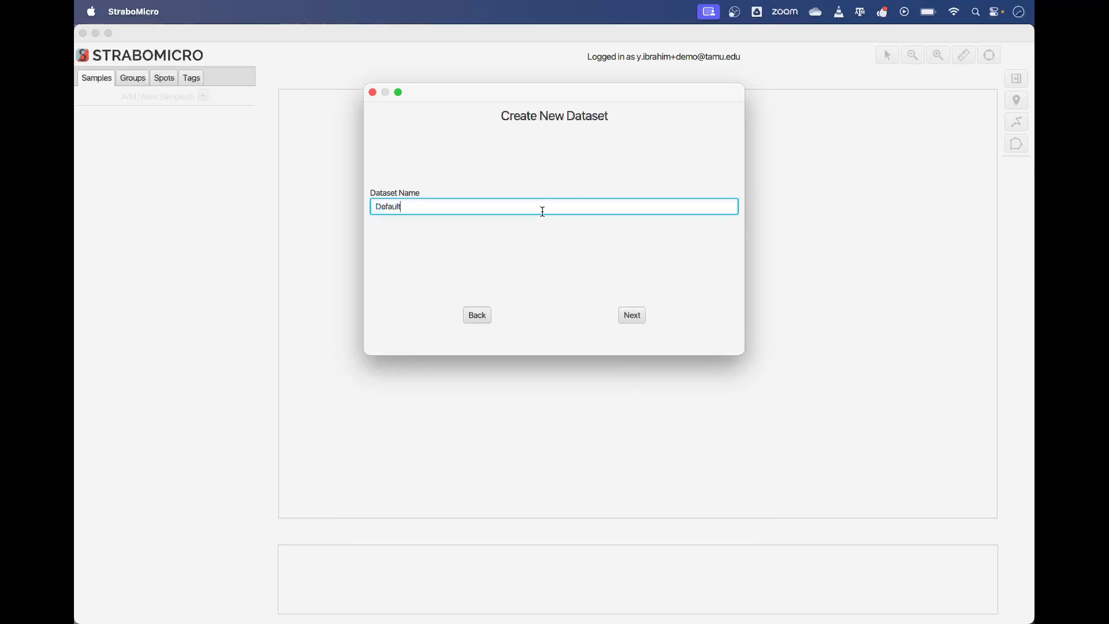
{"action": "left_click", "coordinate": [639, 316]}
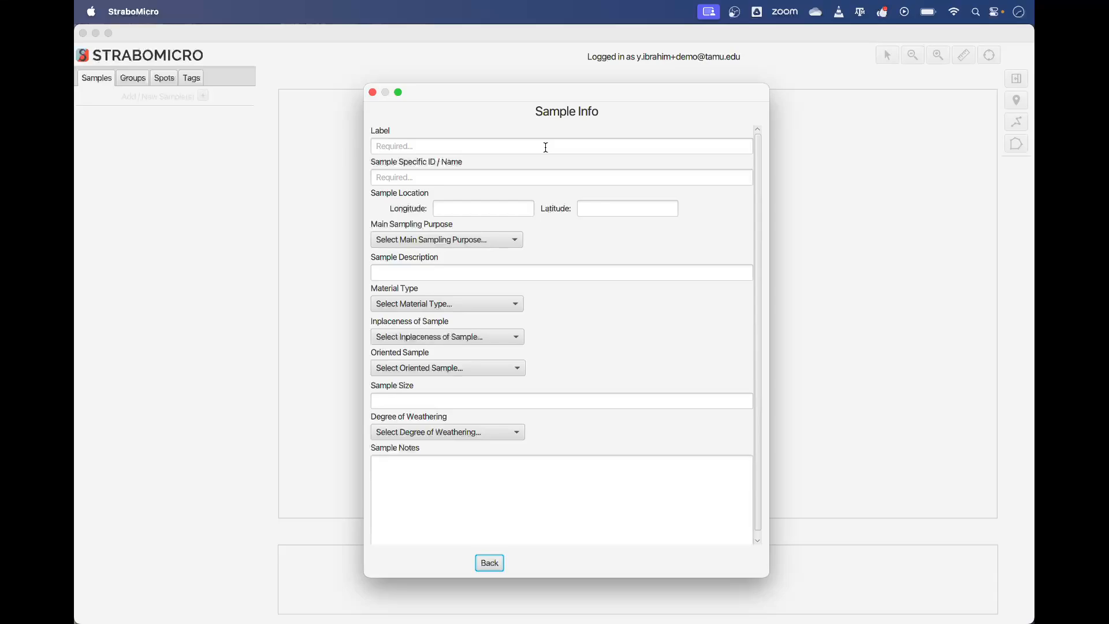
Step: Label the sample "Sample 1" and set its specific ID / name to "Sample 1a"
{"action": "left_click", "coordinate": [546, 147]}
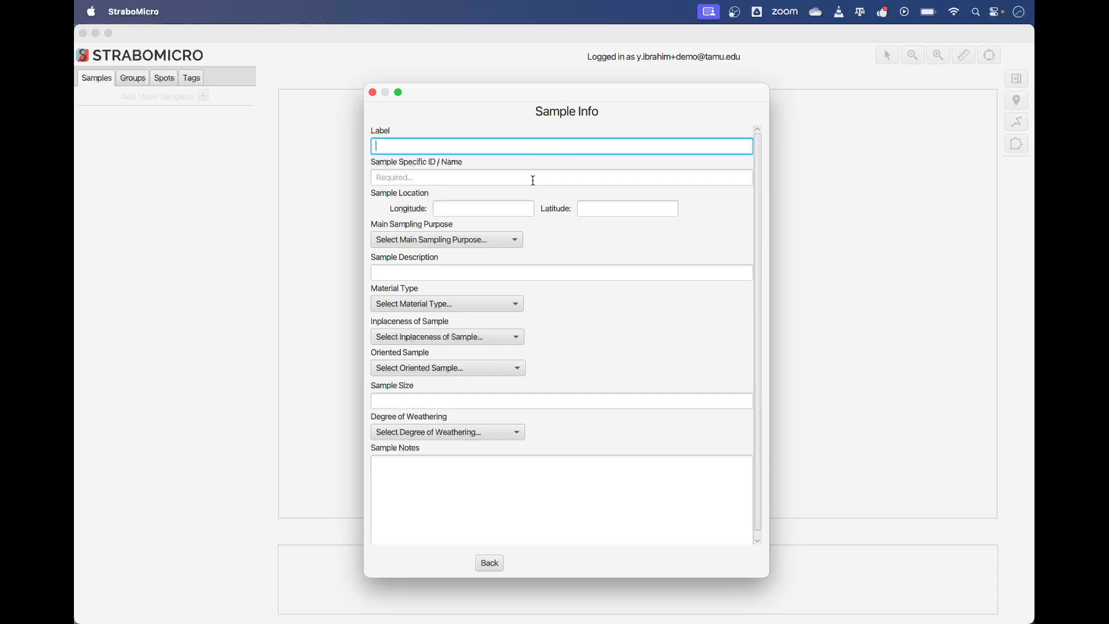
{"action": "left_click", "coordinate": [530, 187]}
{"action": "left_click", "coordinate": [519, 148]}
{"action": "type", "text": "Sample 1"}
{"action": "left_click", "coordinate": [497, 176]}
{"action": "type", "text": "Sample"}
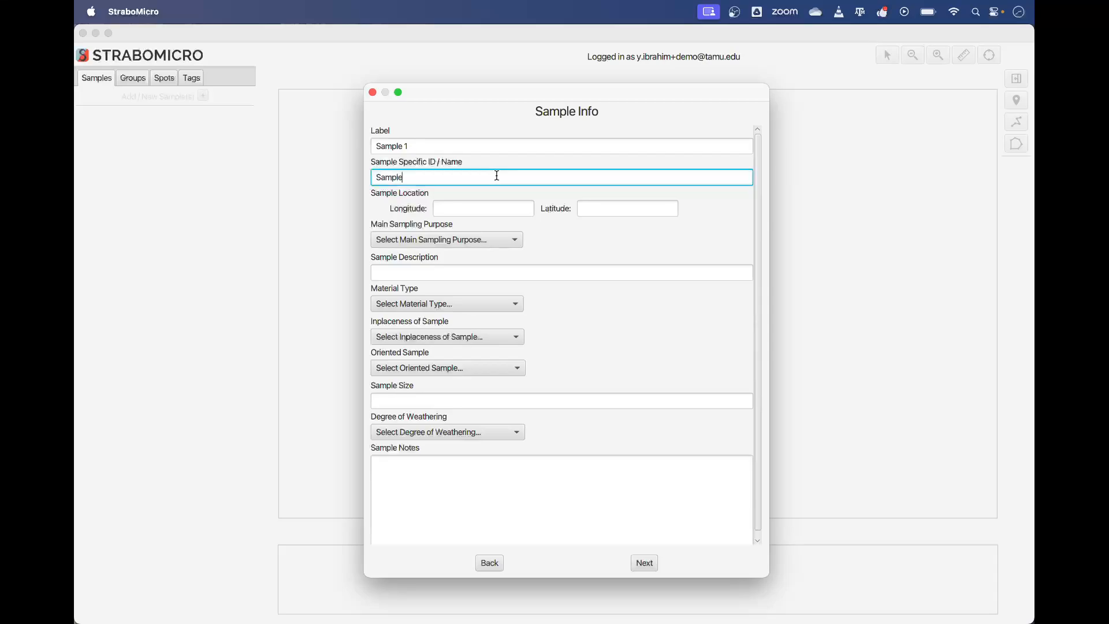
{"action": "type", "text": " 1a"}
Step: Set the main sampling purpose to Fabric / Microstructure
{"action": "left_click", "coordinate": [495, 208]}
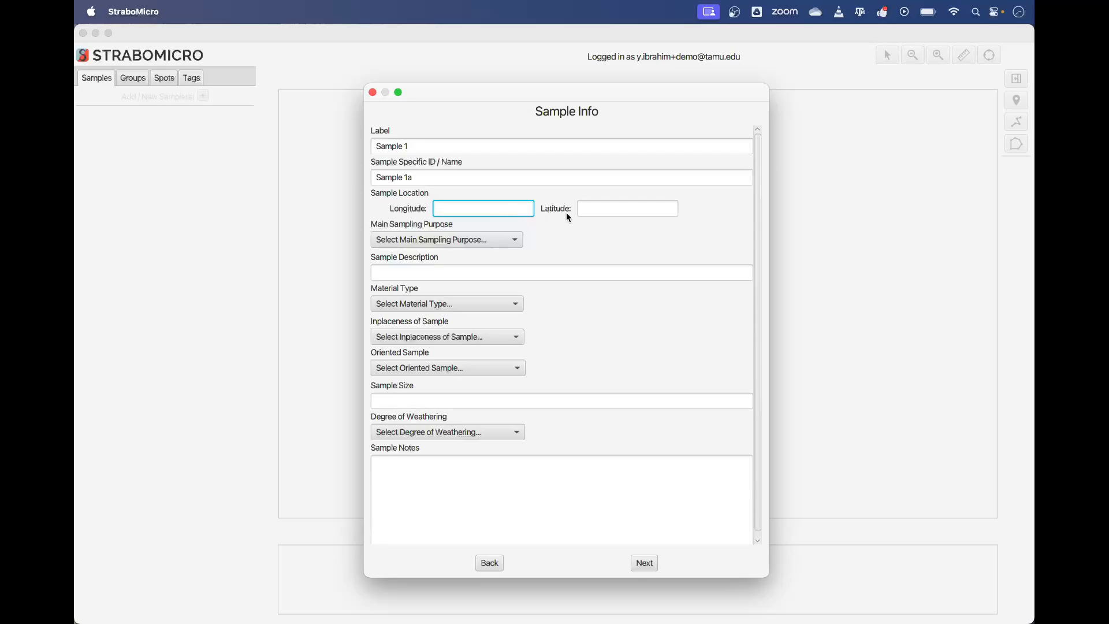
{"action": "left_click", "coordinate": [589, 212]}
{"action": "left_click", "coordinate": [520, 208]}
{"action": "left_click", "coordinate": [491, 240]}
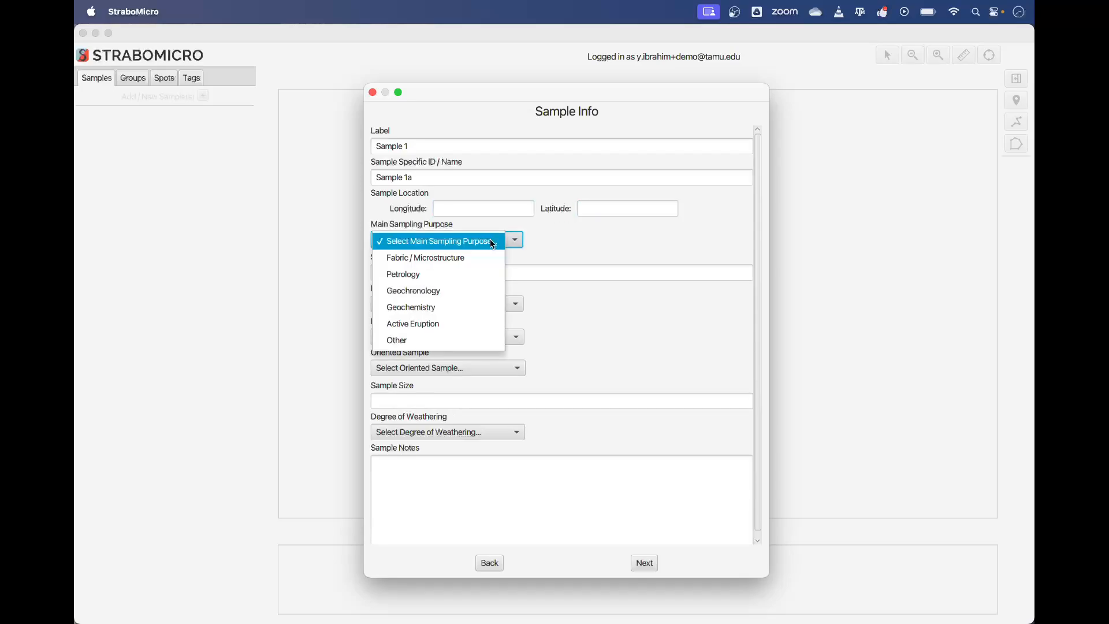
{"action": "left_click", "coordinate": [446, 262]}
Step: Enter "description" as the sample description and set the material type to Intact Rock
{"action": "left_click", "coordinate": [458, 272]}
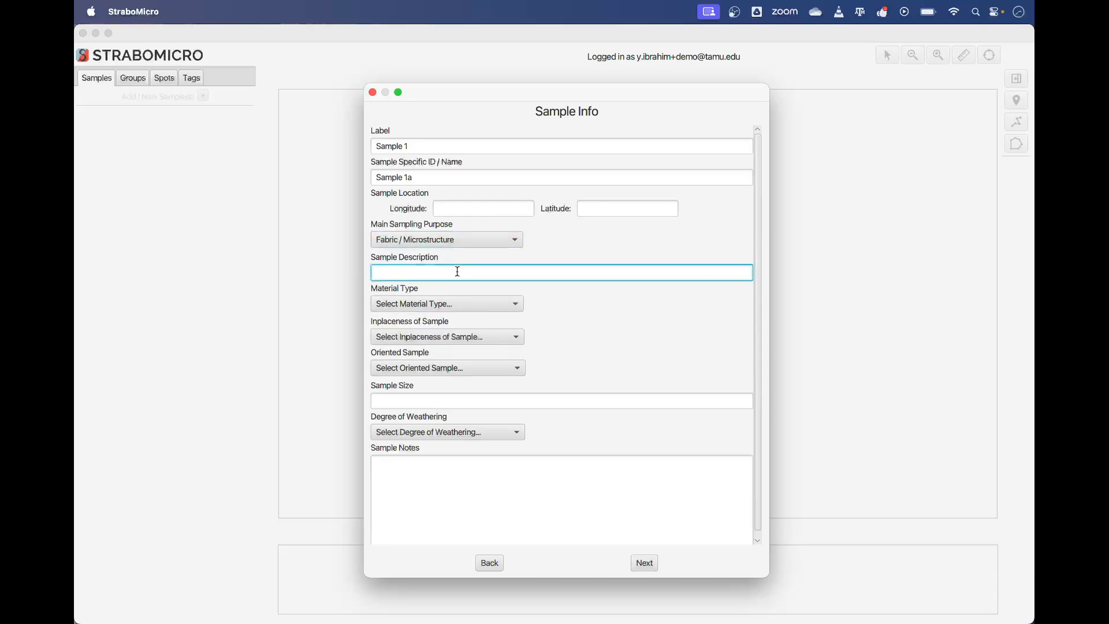
{"action": "type", "text": "description"}
{"action": "left_click", "coordinate": [453, 303]}
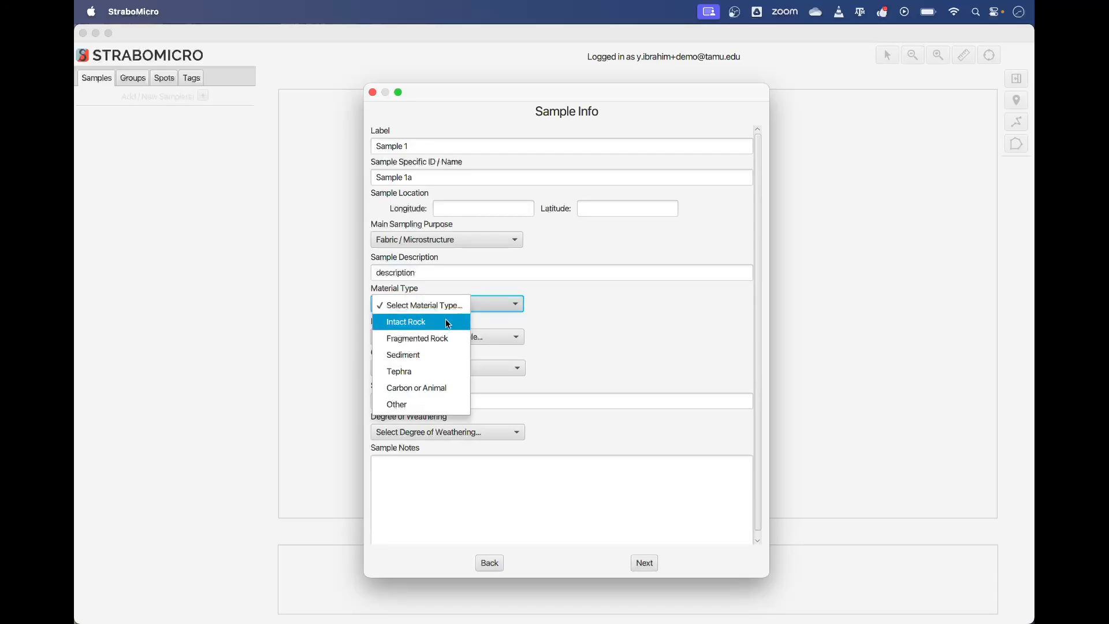
{"action": "left_click", "coordinate": [447, 324]}
Step: Set the inplaceness to 5 - Definitely in Place and mark the sample as oriented
{"action": "left_click", "coordinate": [449, 338]}
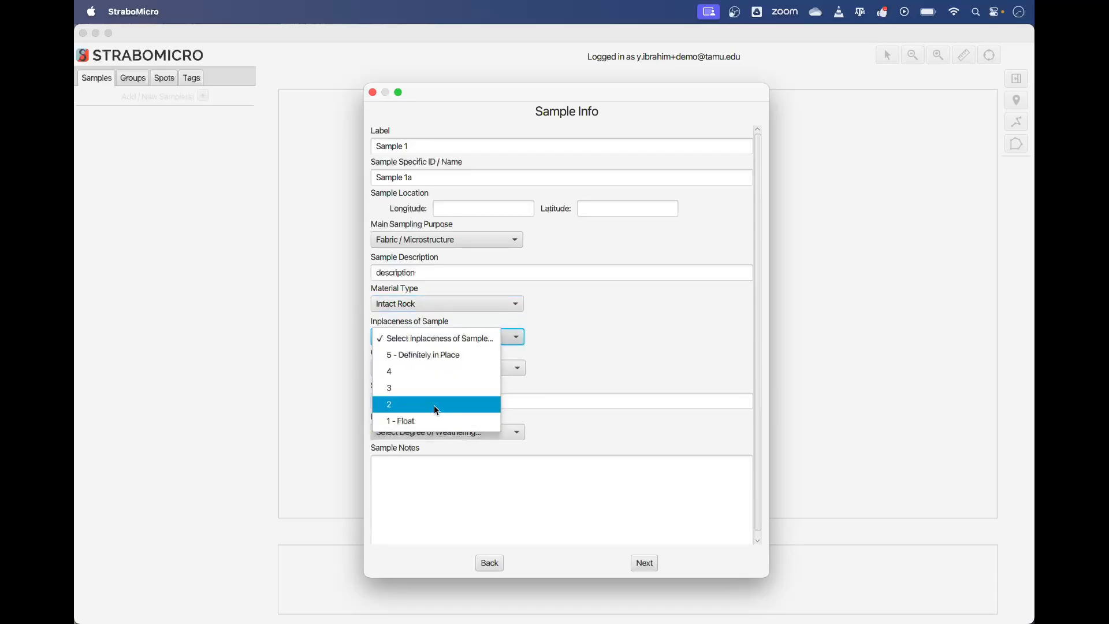
{"action": "left_click", "coordinate": [446, 354]}
{"action": "left_click", "coordinate": [448, 367]}
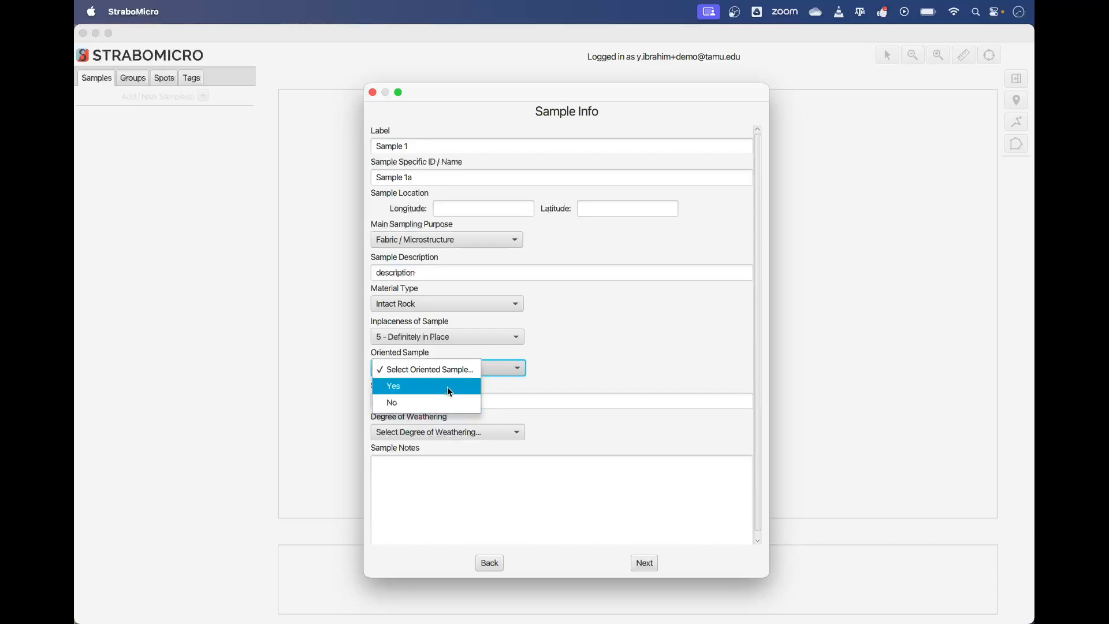
{"action": "left_click", "coordinate": [448, 387]}
Step: Set the degree of weathering to 5 - fresh
{"action": "left_click", "coordinate": [450, 407]}
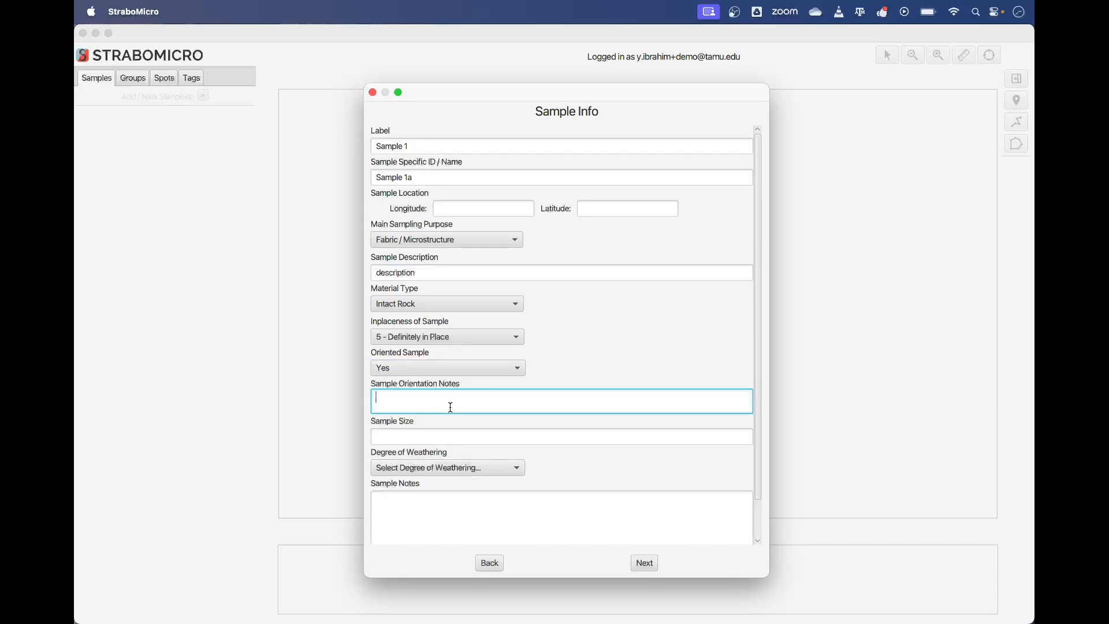
{"action": "left_click", "coordinate": [434, 436]}
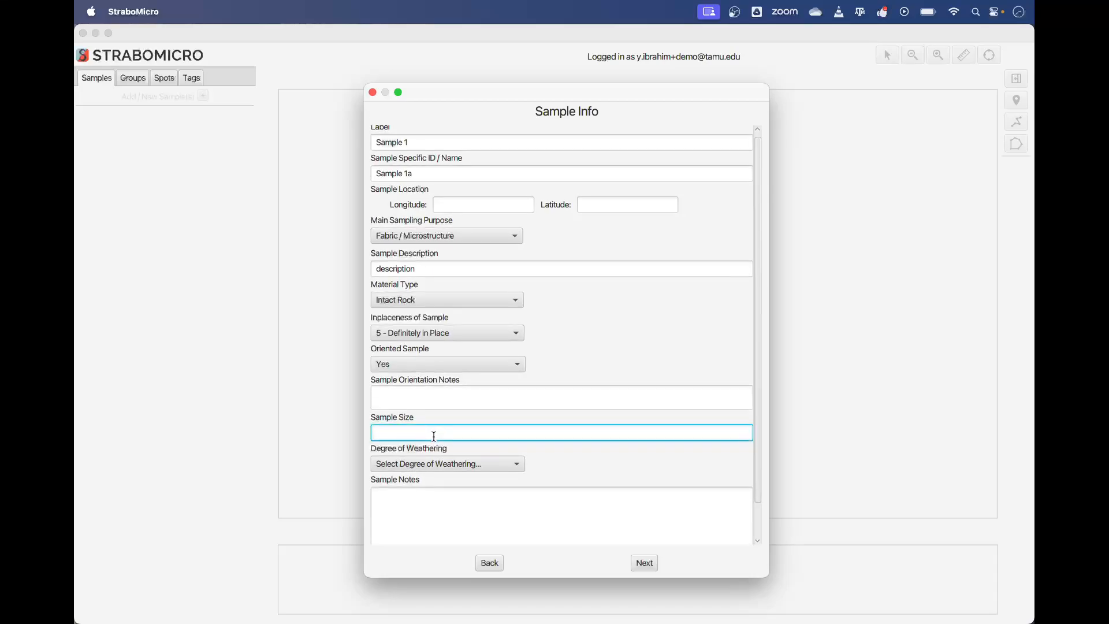
{"action": "left_click", "coordinate": [445, 465]}
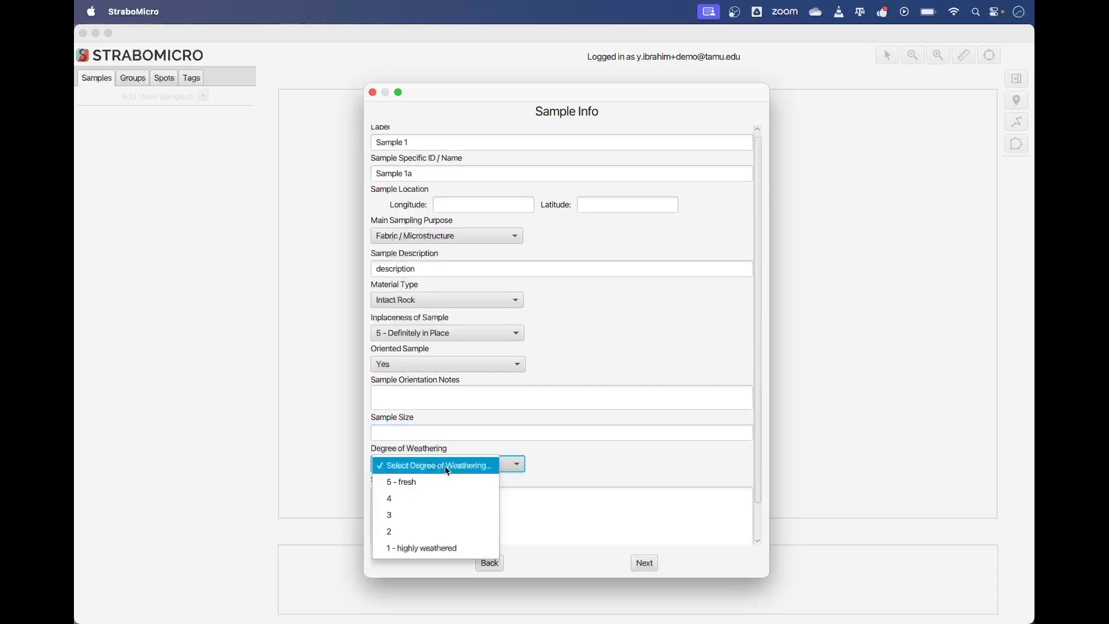
{"action": "left_click", "coordinate": [451, 481]}
Step: Enter "other notes" as the sample notes and proceed to the reference micrograph step
{"action": "left_click", "coordinate": [570, 488]}
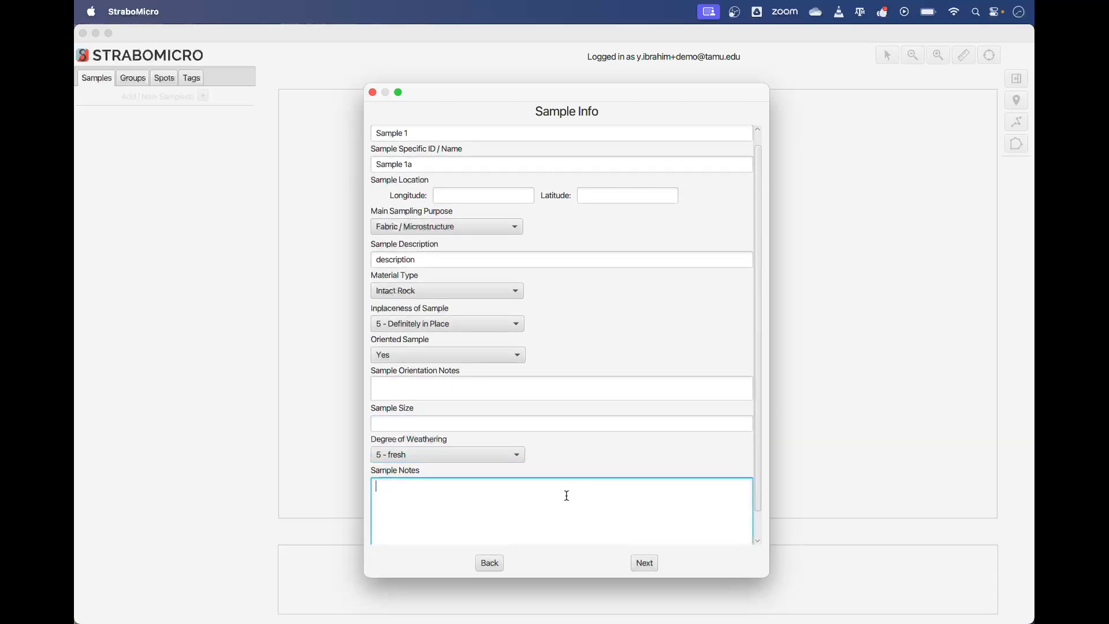
{"action": "type", "text": "other notes"}
{"action": "scroll", "coordinate": [649, 529], "scroll_direction": "down", "scroll_amount": 1}
{"action": "left_click", "coordinate": [645, 562]}
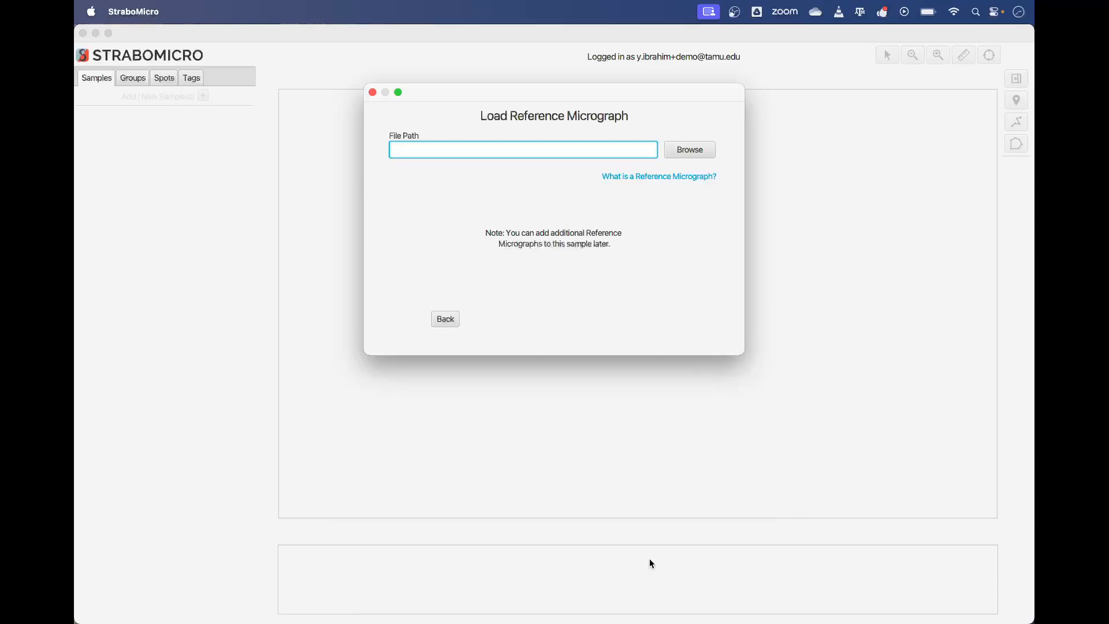
Step: Load Sample1-2x-xpl.tif from the Micrographs folder as the reference micrograph and continue
{"action": "left_click", "coordinate": [698, 151]}
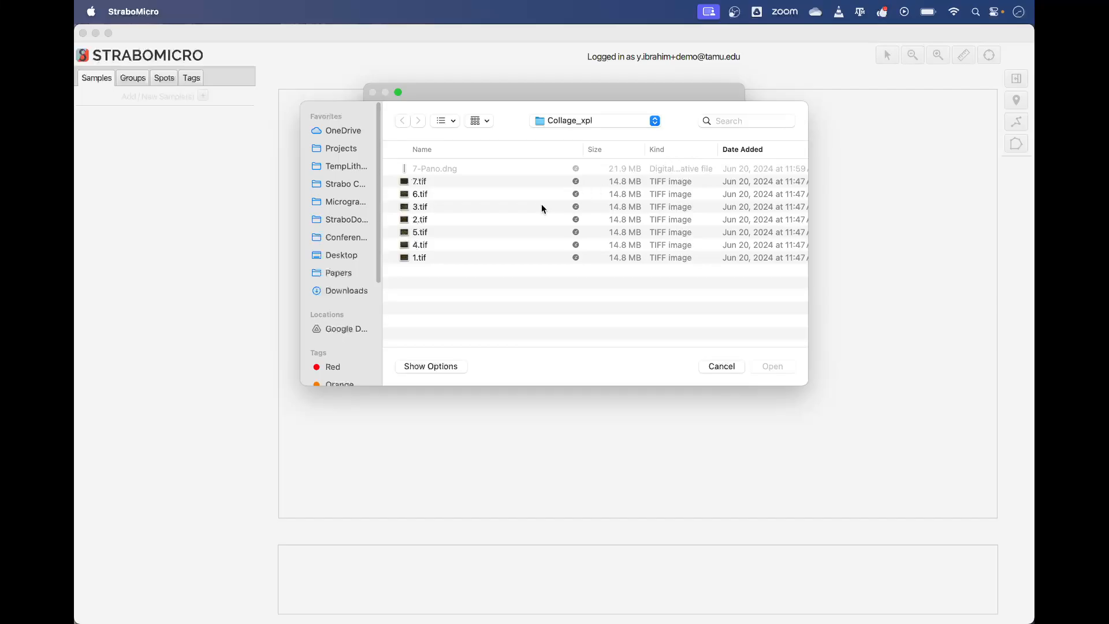
{"action": "left_click", "coordinate": [328, 199]}
{"action": "left_click", "coordinate": [458, 182]}
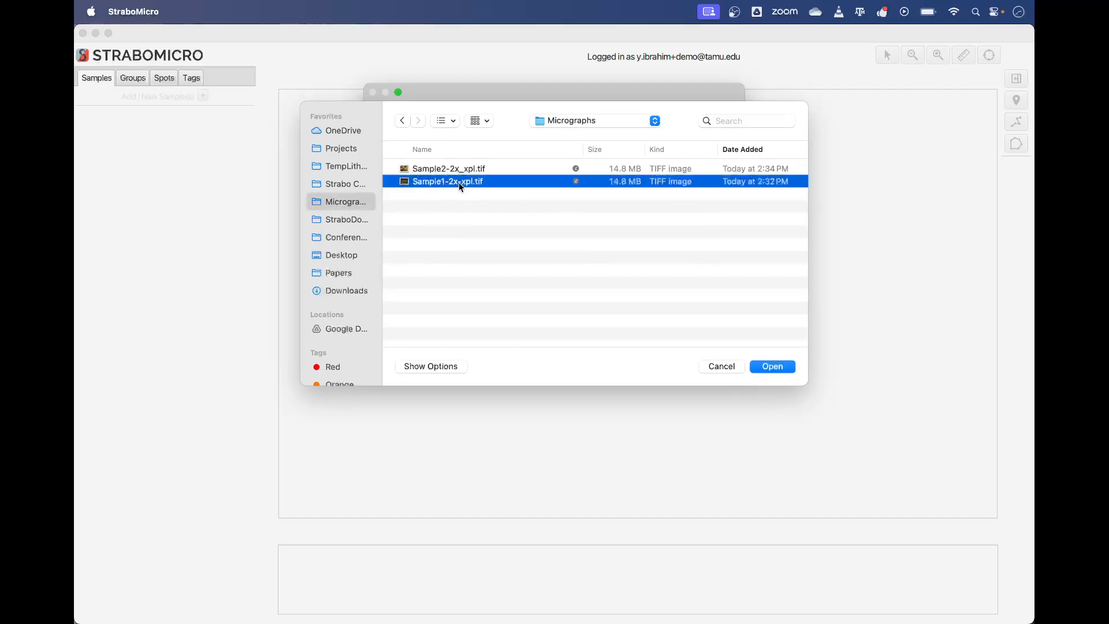
{"action": "key", "text": "space"}
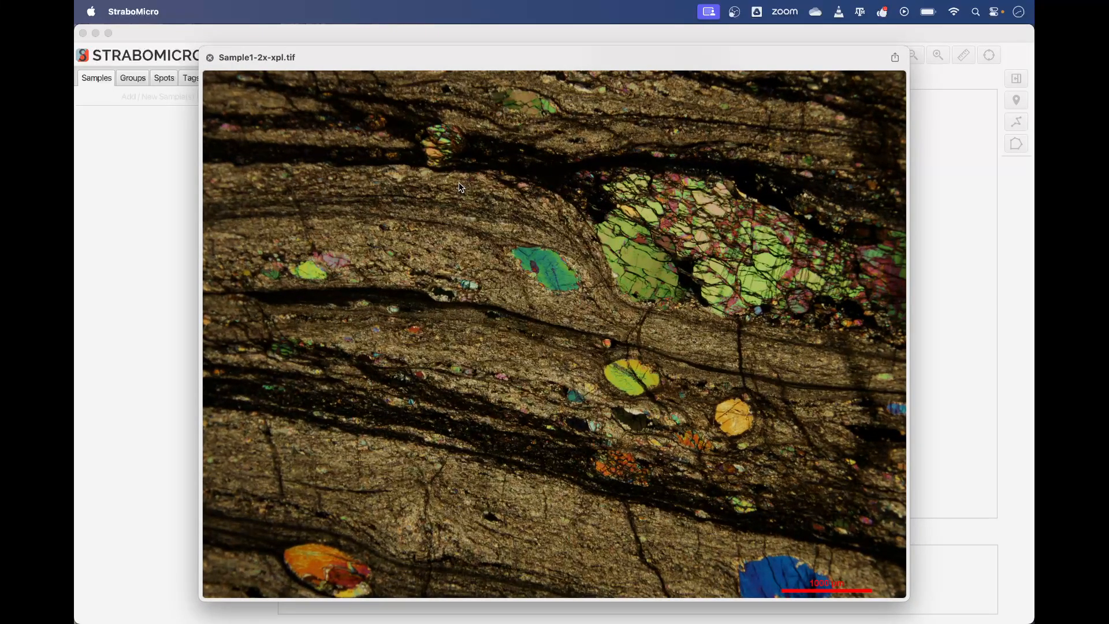
{"action": "key", "text": "space"}
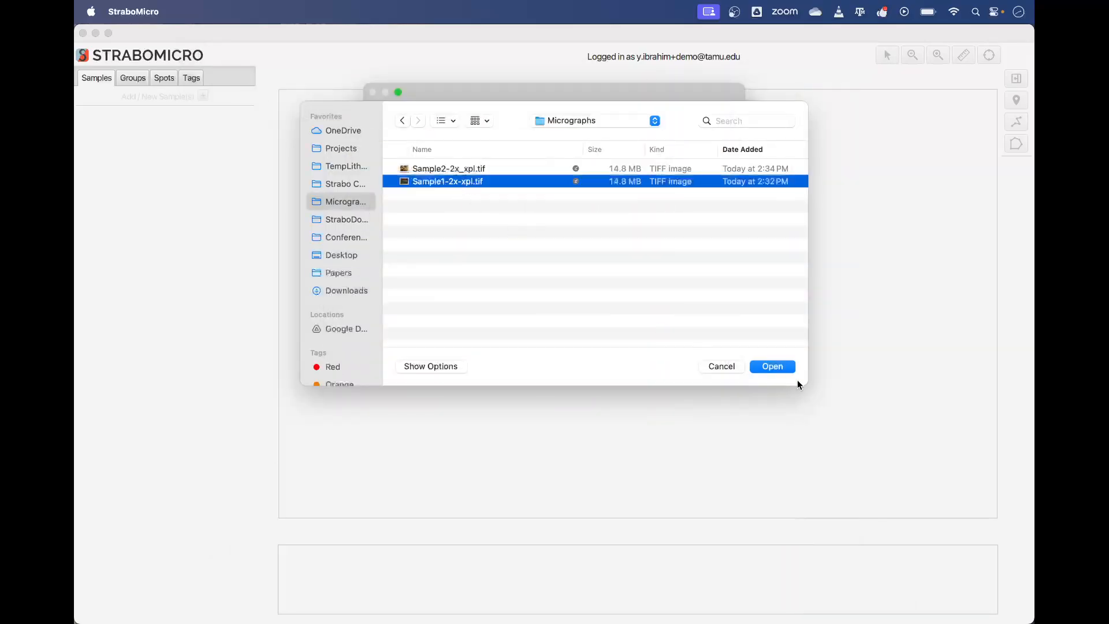
{"action": "left_click", "coordinate": [784, 367]}
{"action": "left_click", "coordinate": [660, 322]}
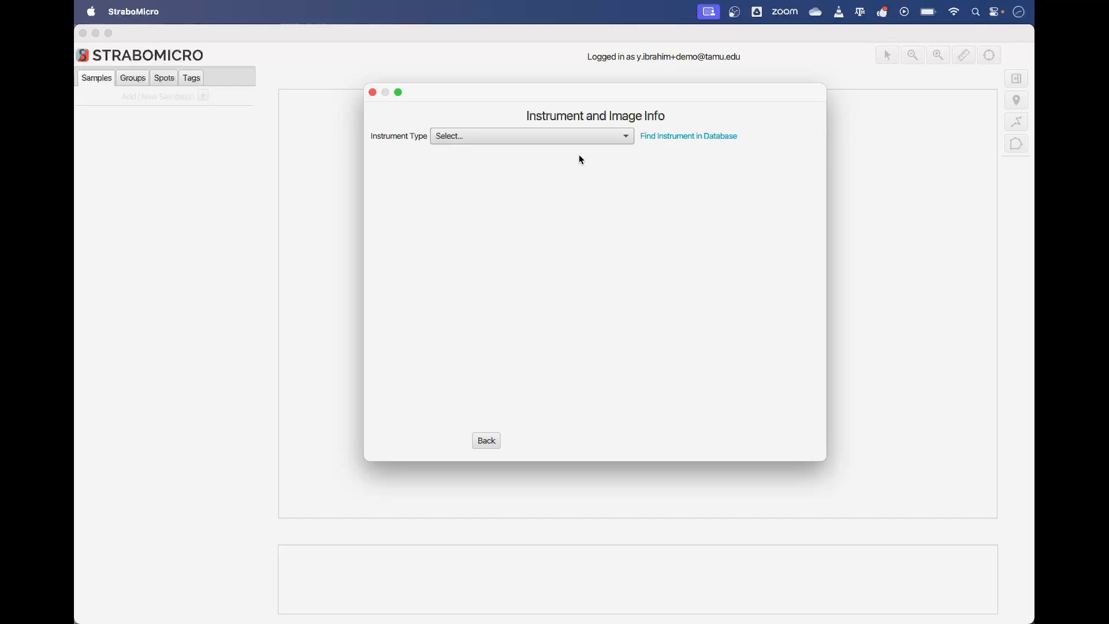
{"action": "left_click", "coordinate": [708, 139]}
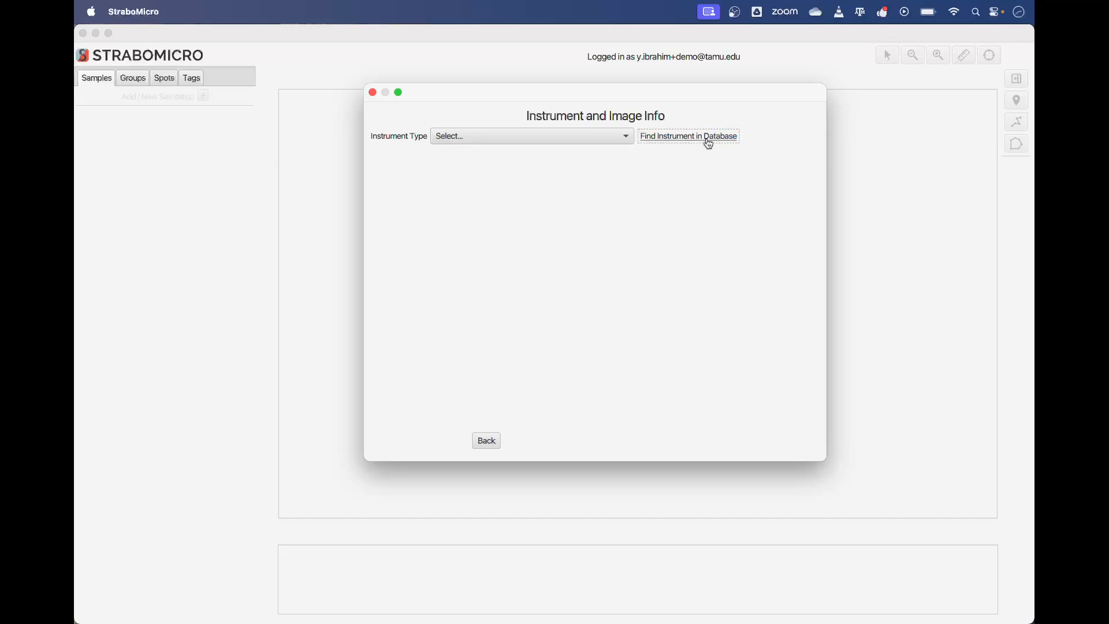
{"action": "scroll", "coordinate": [560, 245], "scroll_direction": "down", "scroll_amount": 1}
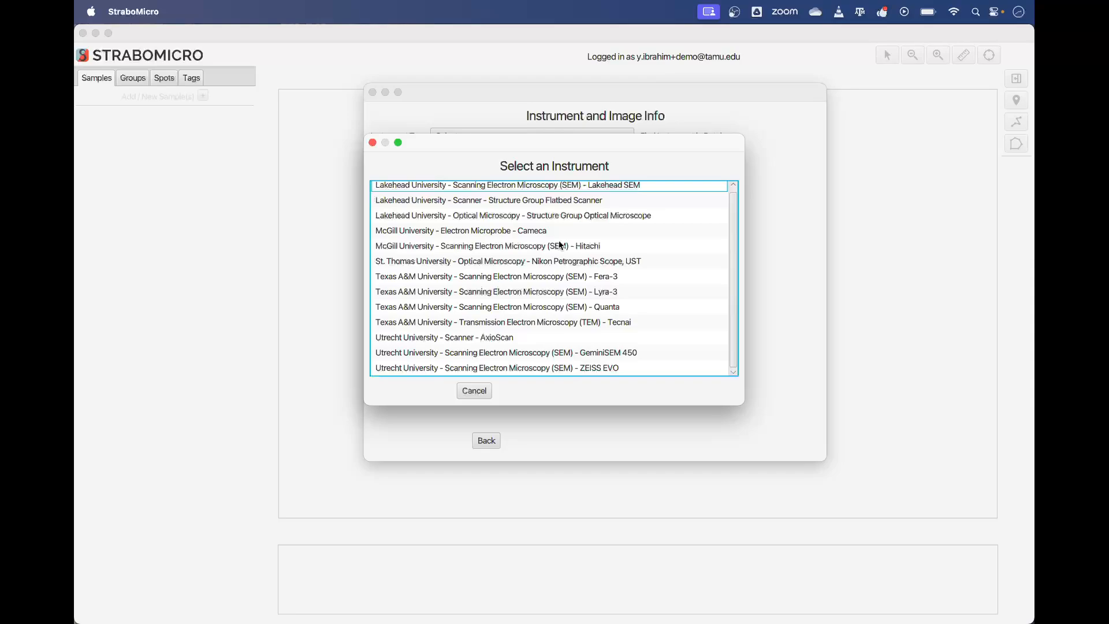
{"action": "scroll", "coordinate": [560, 244], "scroll_direction": "up", "scroll_amount": 1}
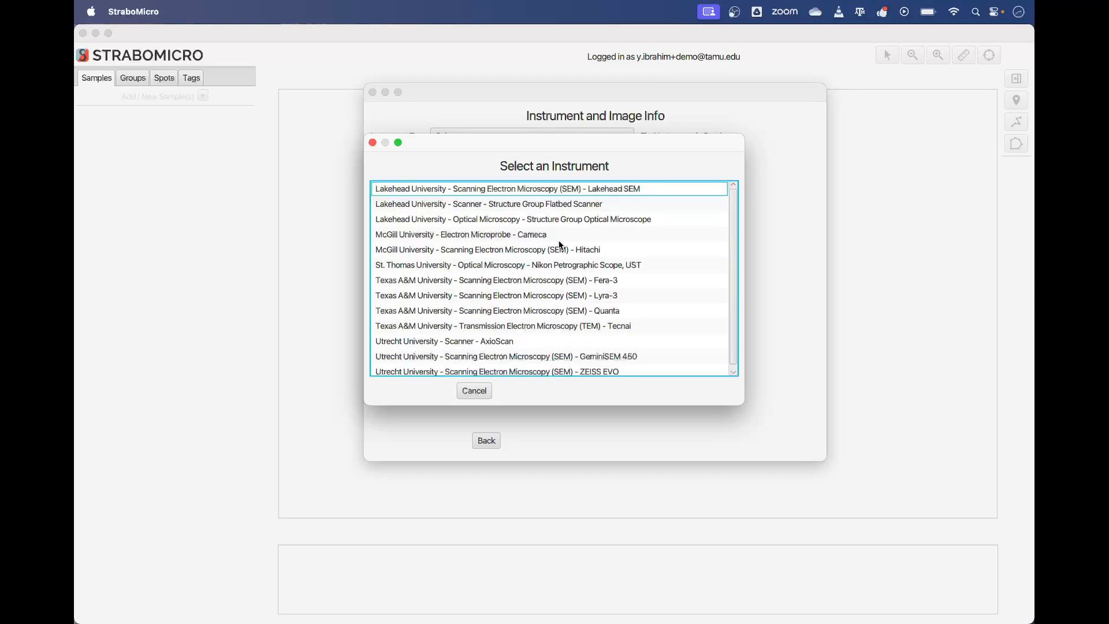
{"action": "left_click", "coordinate": [479, 393]}
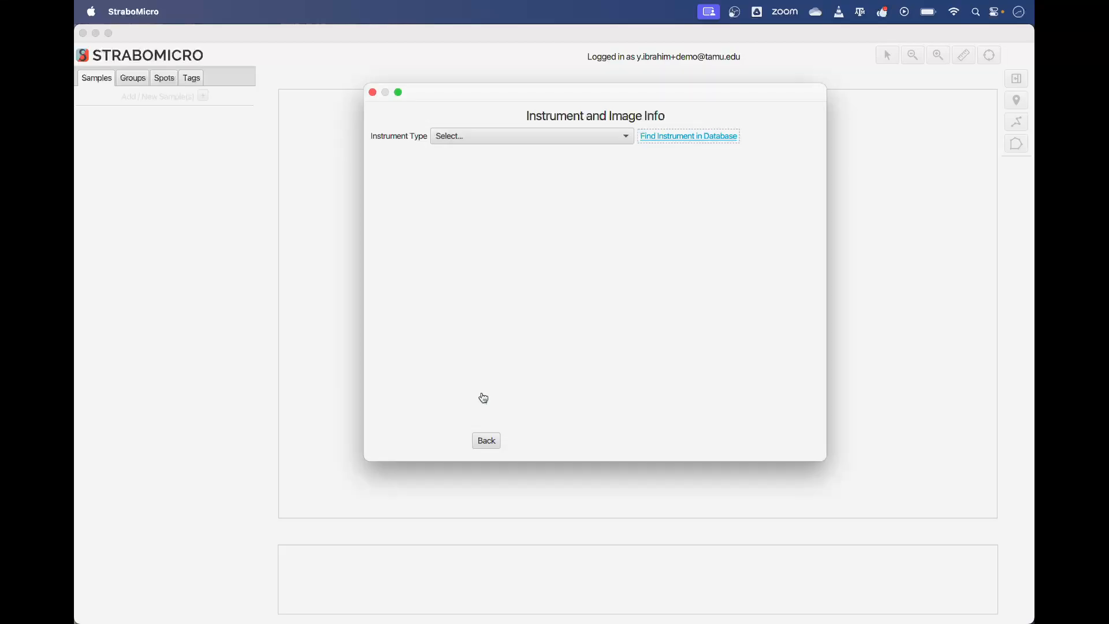
Step: Set the instrument type to Optical Microscopy and the image type to Cross Polarized Light, then continue
{"action": "left_click", "coordinate": [506, 142]}
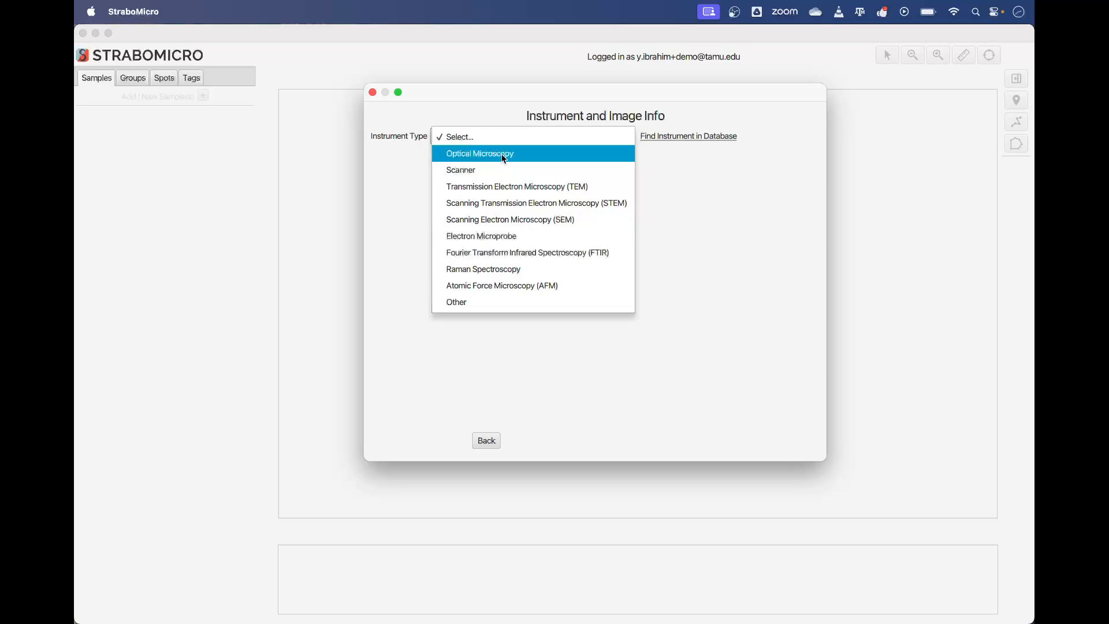
{"action": "left_click", "coordinate": [501, 153]}
{"action": "left_click", "coordinate": [498, 166]}
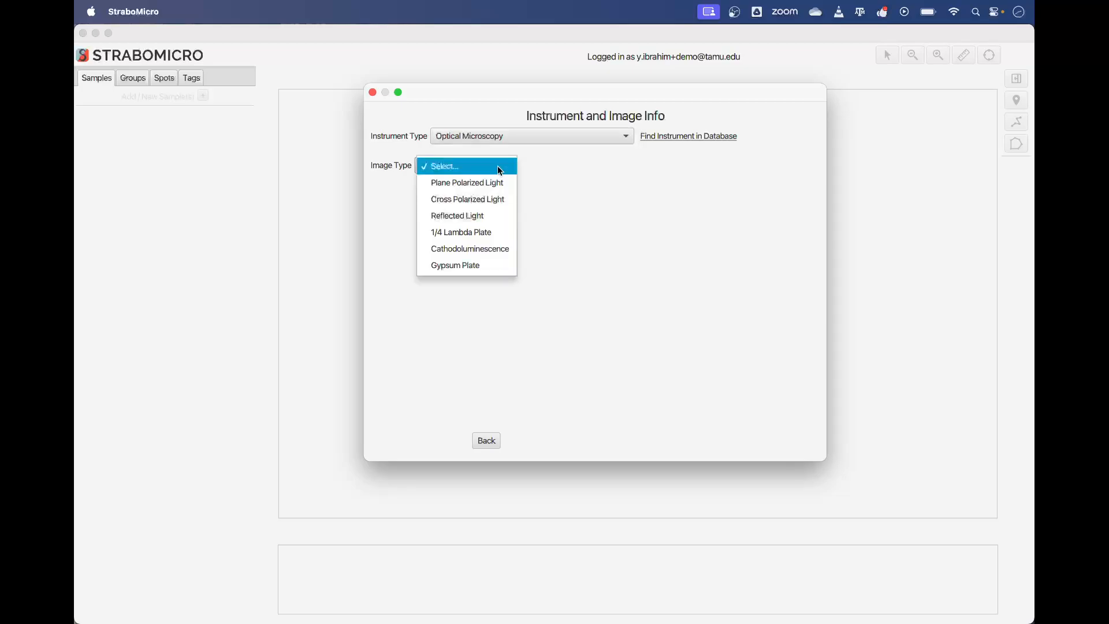
{"action": "left_click", "coordinate": [499, 203]}
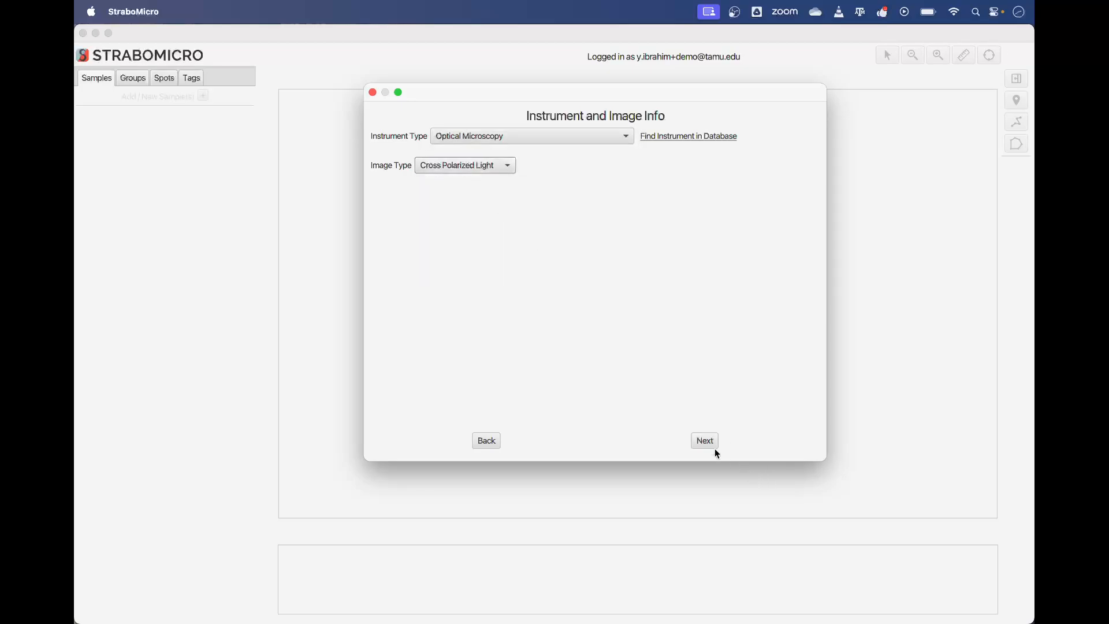
{"action": "left_click", "coordinate": [699, 437]}
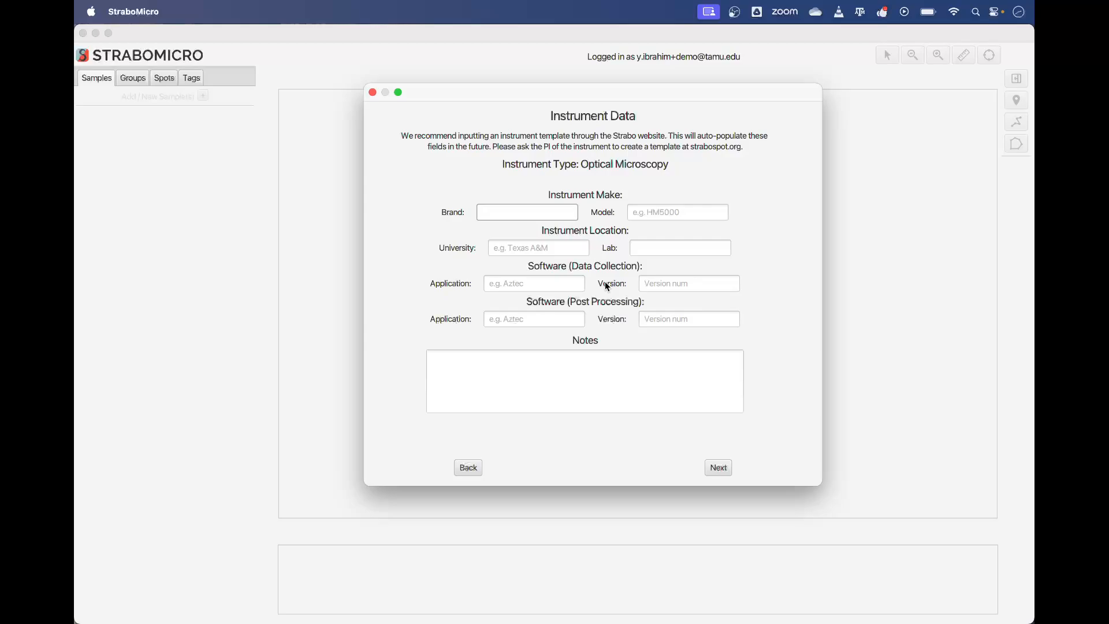
Step: Skip the instrument data and name the micrograph Sample1-2x-xpl
{"action": "left_click", "coordinate": [719, 467]}
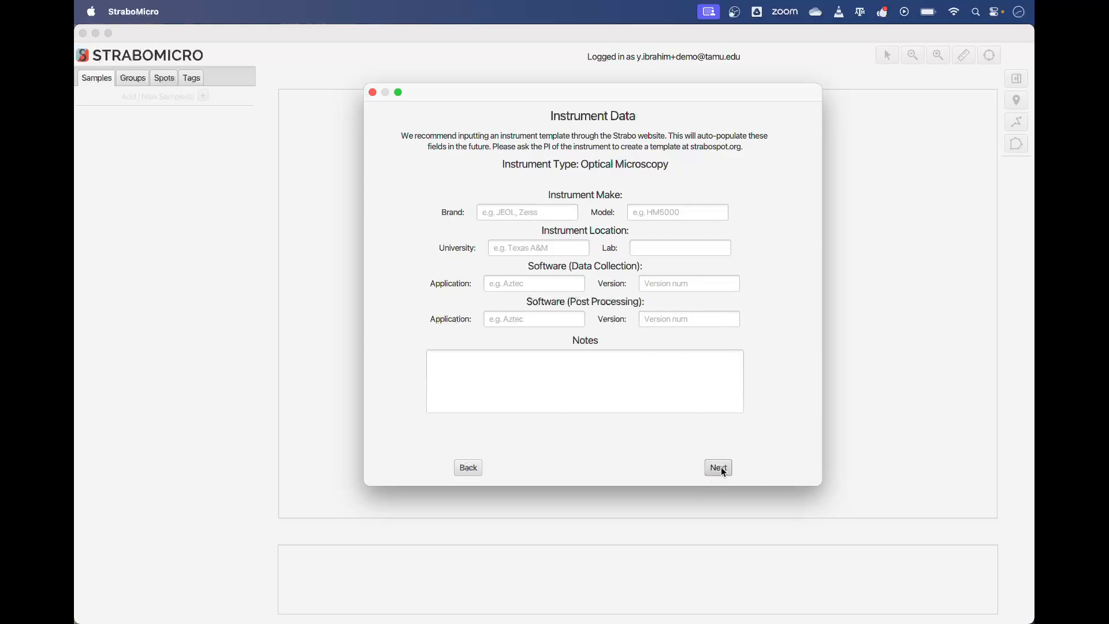
{"action": "left_click", "coordinate": [568, 153]}
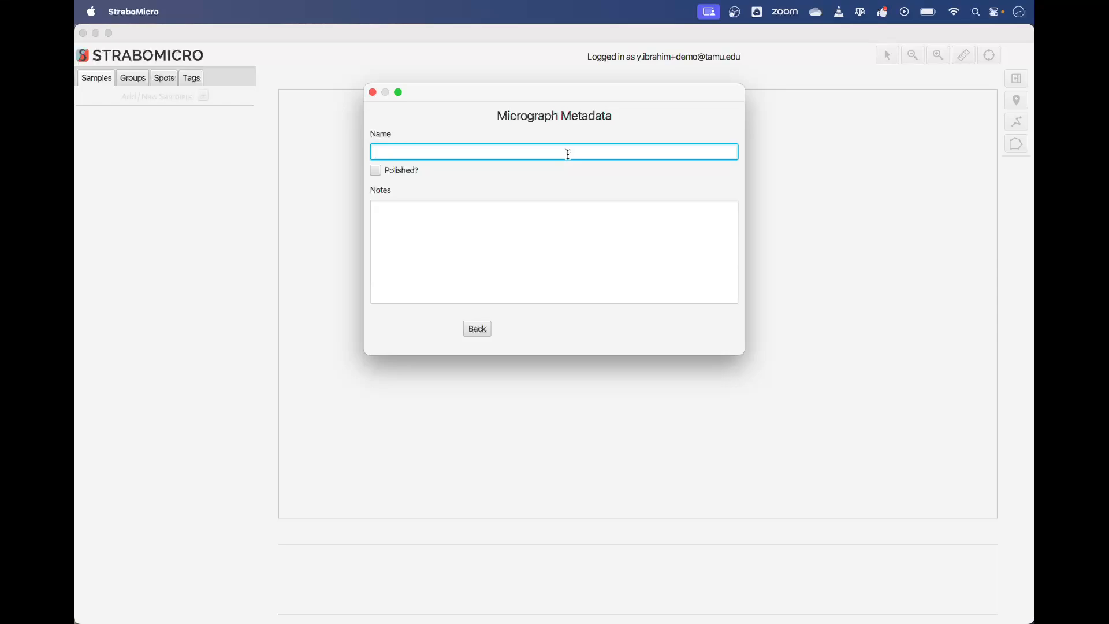
{"action": "type", "text": "Sample1-2x-"}
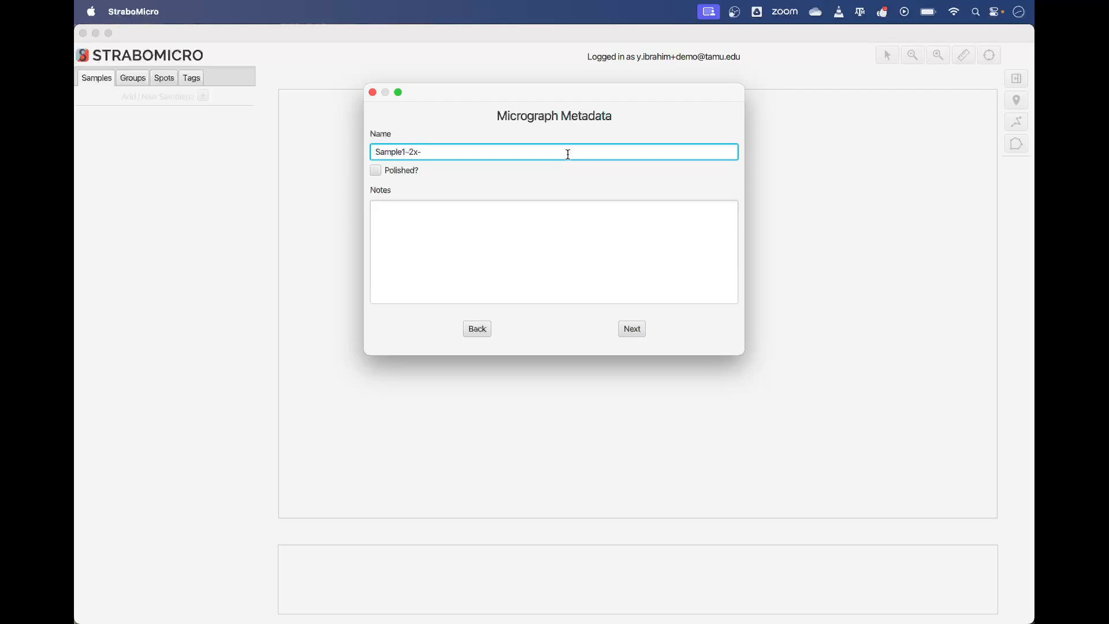
{"action": "type", "text": "xpl"}
Step: Enter "Notes about micrograph" as the micrograph notes and continue to the orientation step
{"action": "left_click", "coordinate": [569, 228]}
{"action": "type", "text": "N"}
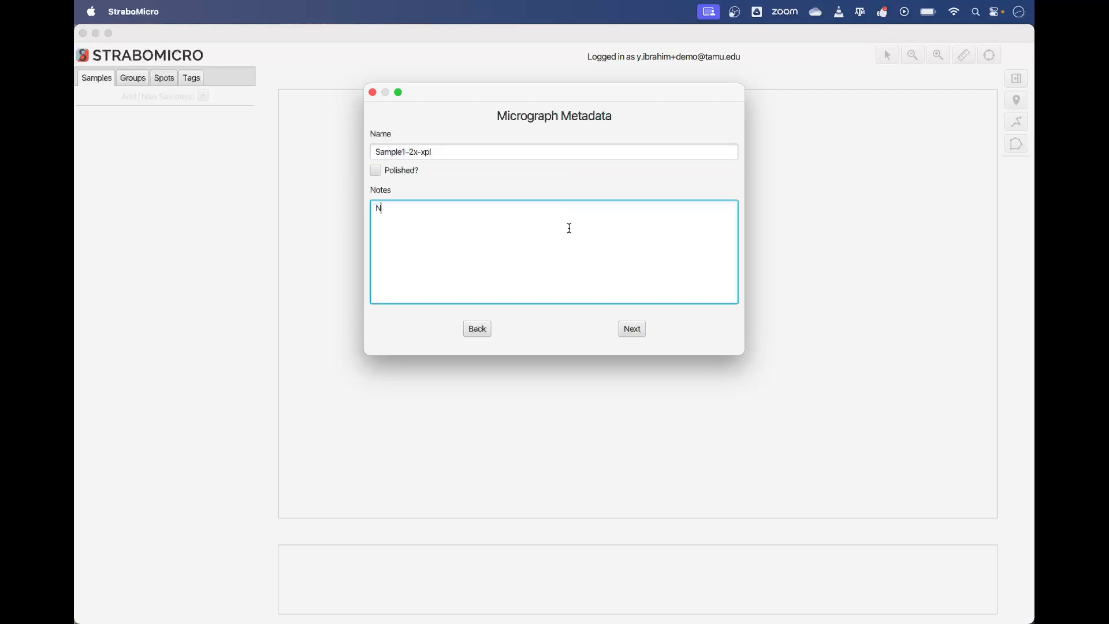
{"action": "type", "text": "otes about micrograph"}
{"action": "left_click", "coordinate": [376, 170]}
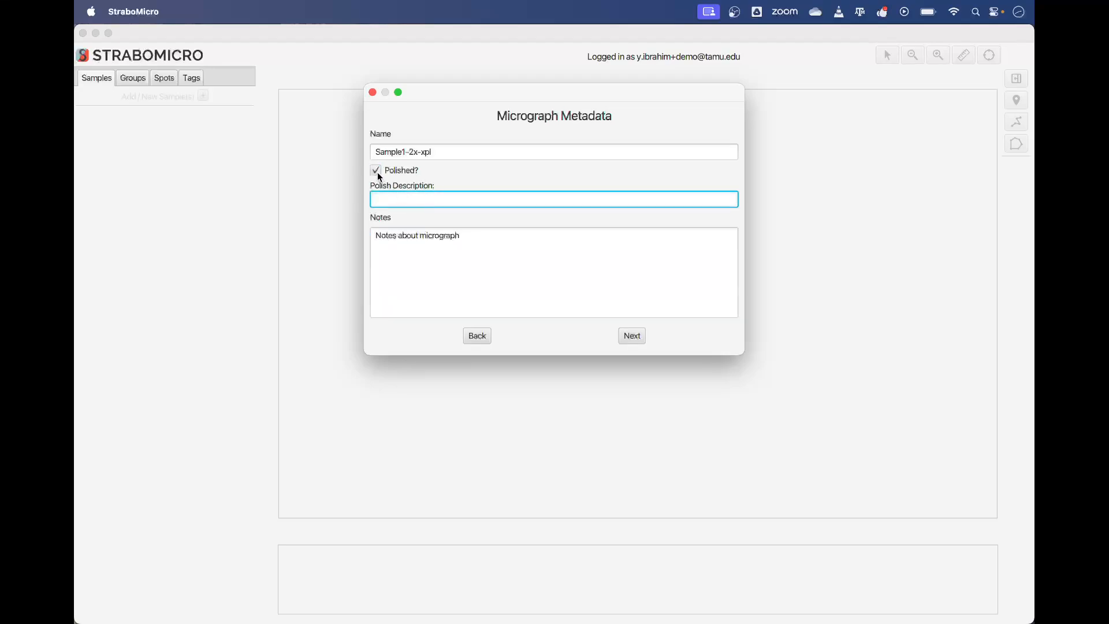
{"action": "left_click", "coordinate": [377, 172]}
{"action": "left_click", "coordinate": [635, 327]}
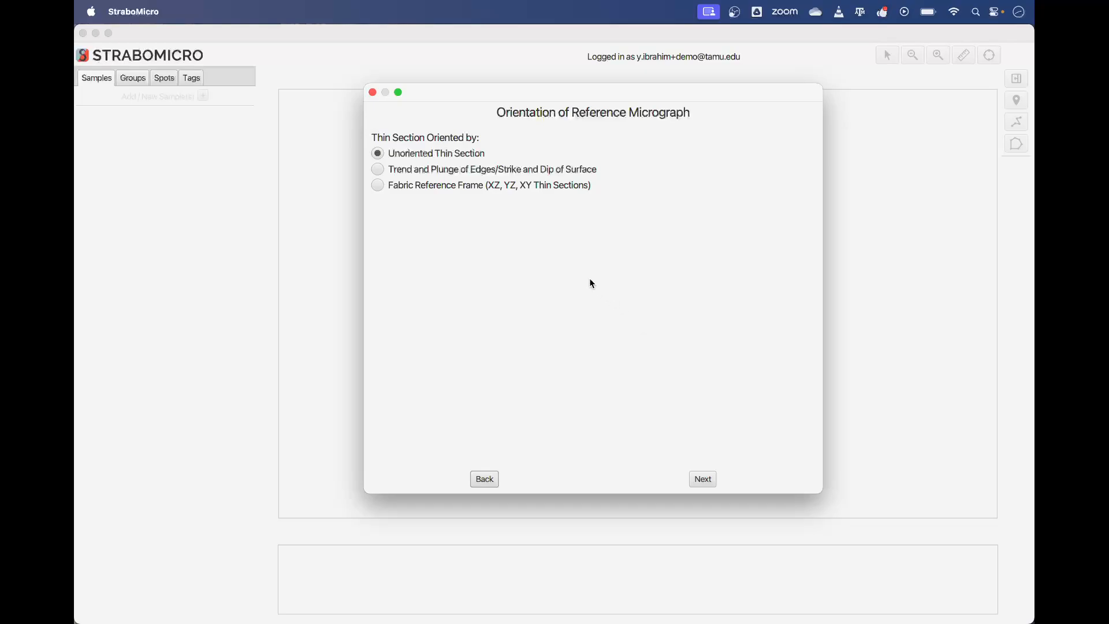
Step: Orient the micrograph by Fabric Reference Frame XZ with foliation strike 120, dip 30, lineation trend 001, plunge 30
{"action": "left_click", "coordinate": [447, 170]}
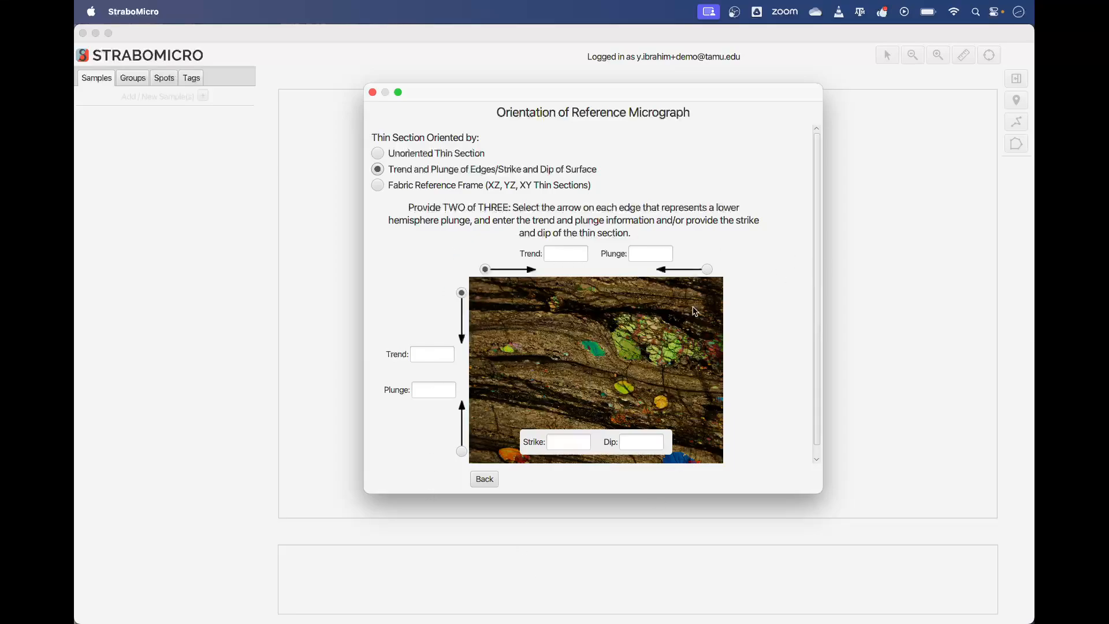
{"action": "left_click", "coordinate": [417, 186]}
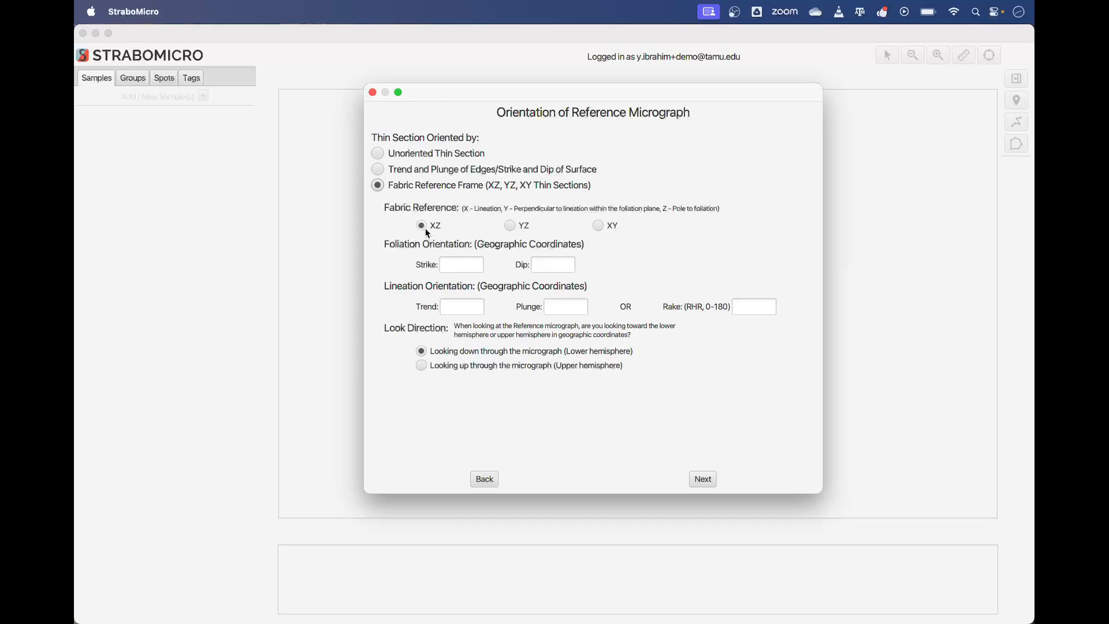
{"action": "left_click", "coordinate": [471, 267]}
{"action": "type", "text": "120"}
{"action": "left_click", "coordinate": [548, 266]}
{"action": "type", "text": "30"}
{"action": "left_click", "coordinate": [471, 309]}
{"action": "type", "text": "001"}
{"action": "left_click", "coordinate": [570, 307]}
{"action": "type", "text": "30"}
{"action": "left_click", "coordinate": [707, 479]}
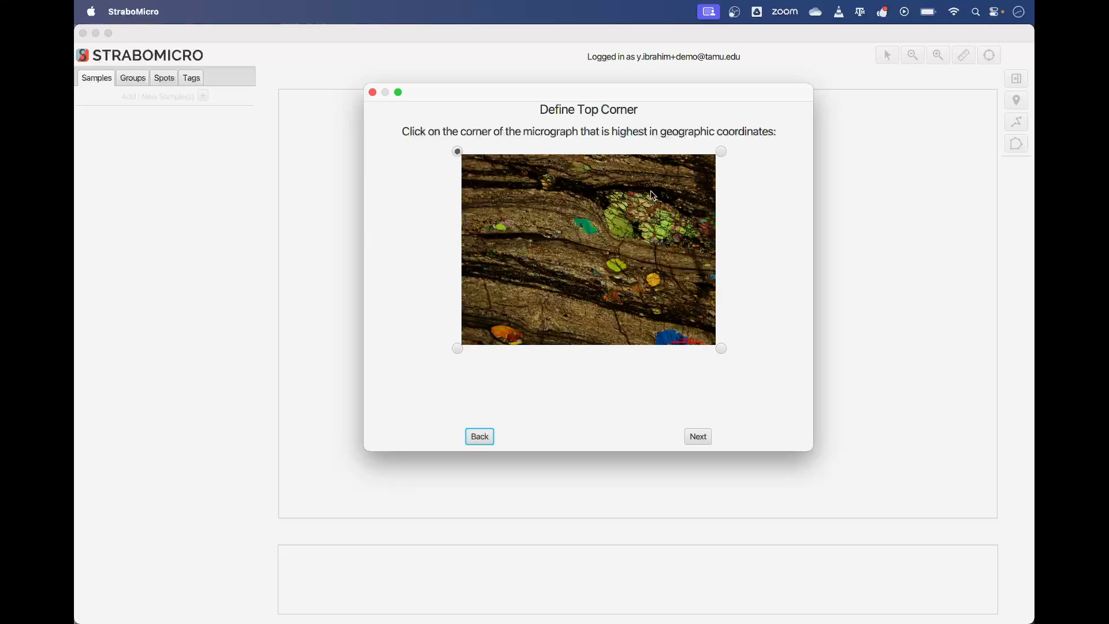
Step: Accept the default top corner and Trace Scale Bar method, then trace the scale bar and set it to 1000 um
{"action": "left_click", "coordinate": [702, 442]}
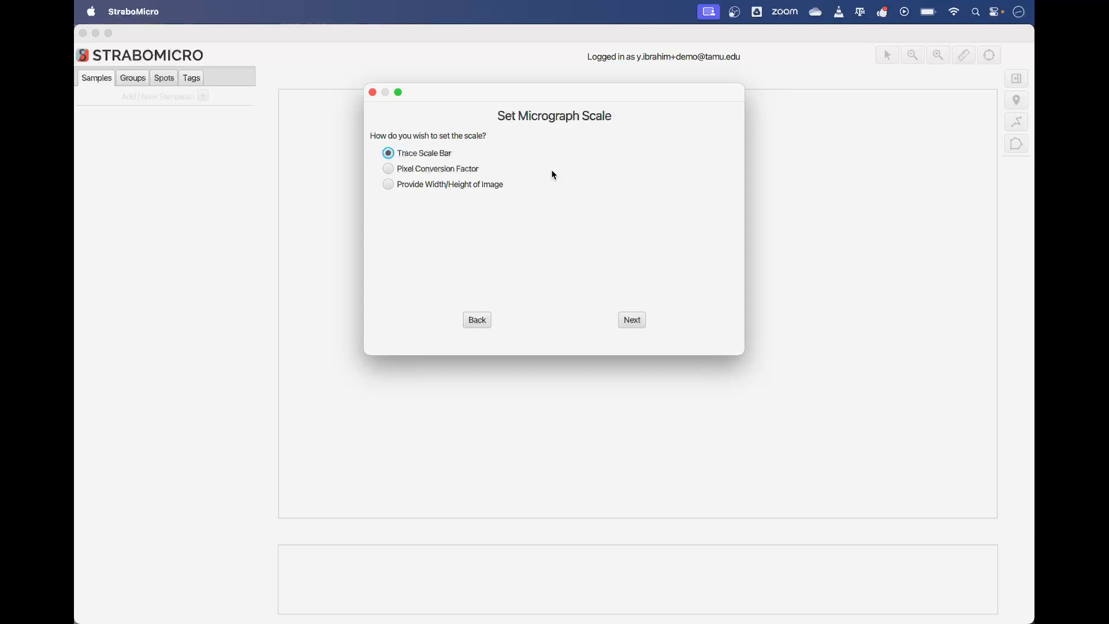
{"action": "left_click", "coordinate": [633, 320]}
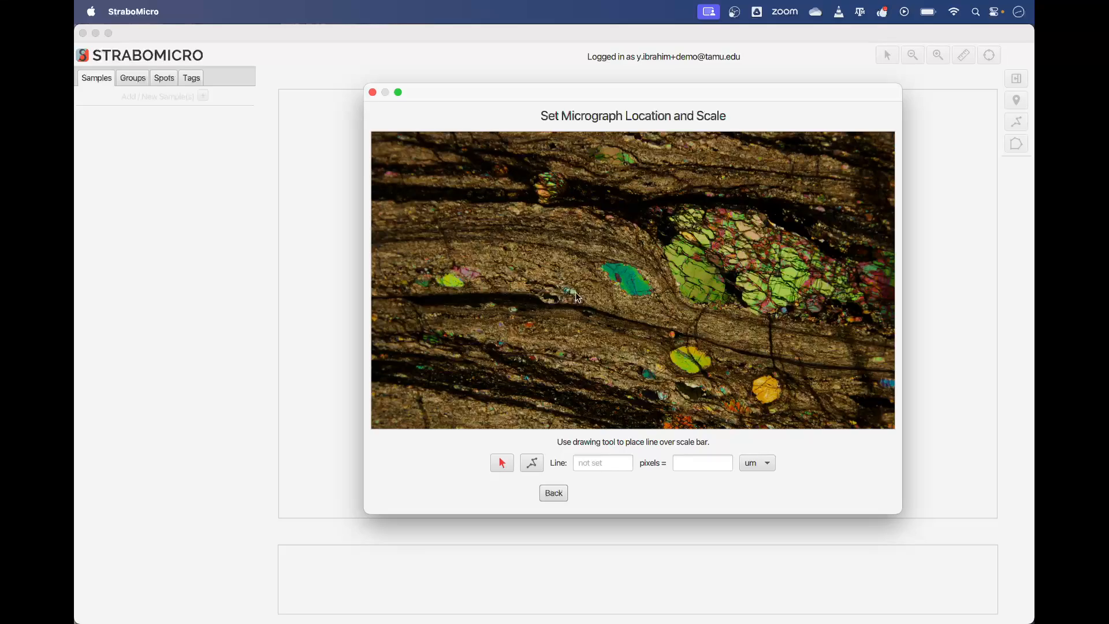
{"action": "left_click_drag", "start_coordinate": [686, 329], "coordinate": [650, 270]}
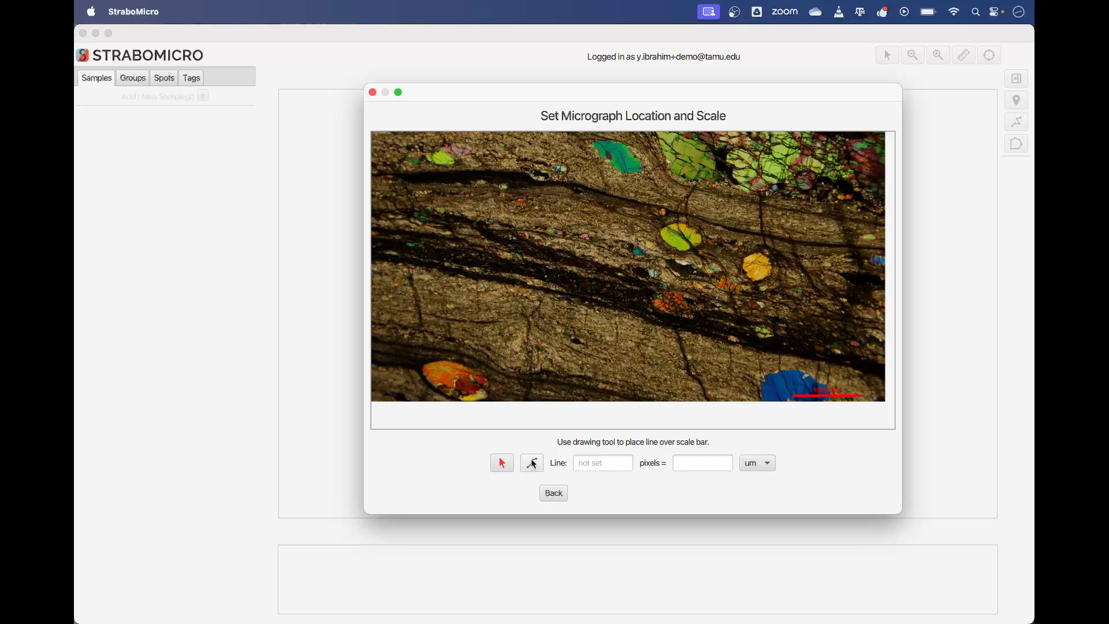
{"action": "left_click_drag", "start_coordinate": [868, 310], "coordinate": [753, 273]}
{"action": "scroll", "coordinate": [719, 336], "scroll_direction": "up", "scroll_amount": 3}
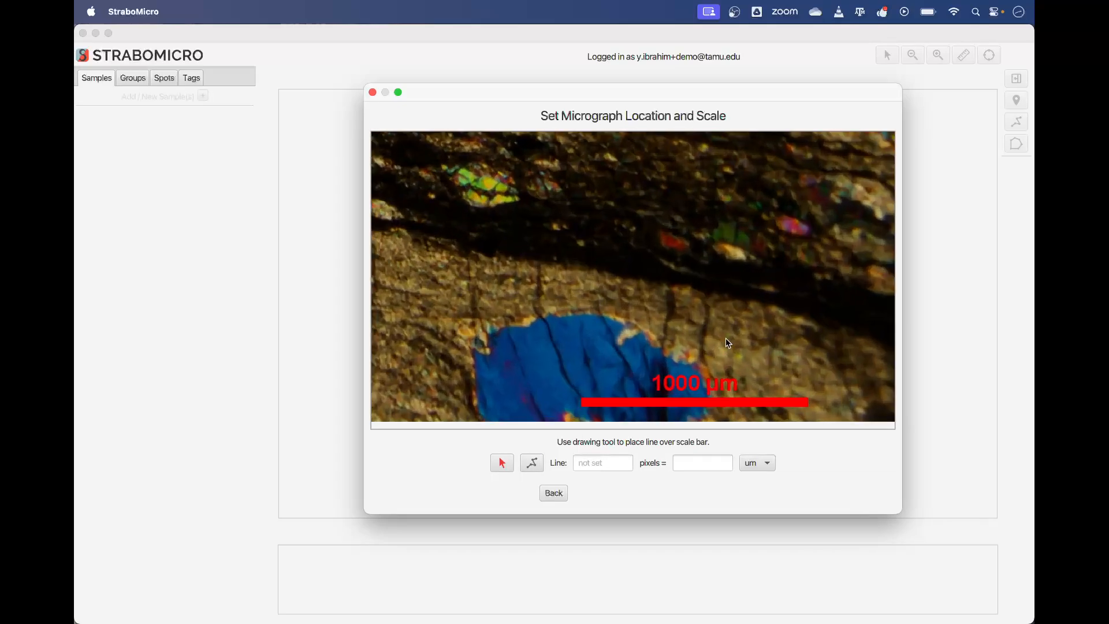
{"action": "left_click_drag", "start_coordinate": [725, 338], "coordinate": [733, 293]}
{"action": "left_click", "coordinate": [532, 462]}
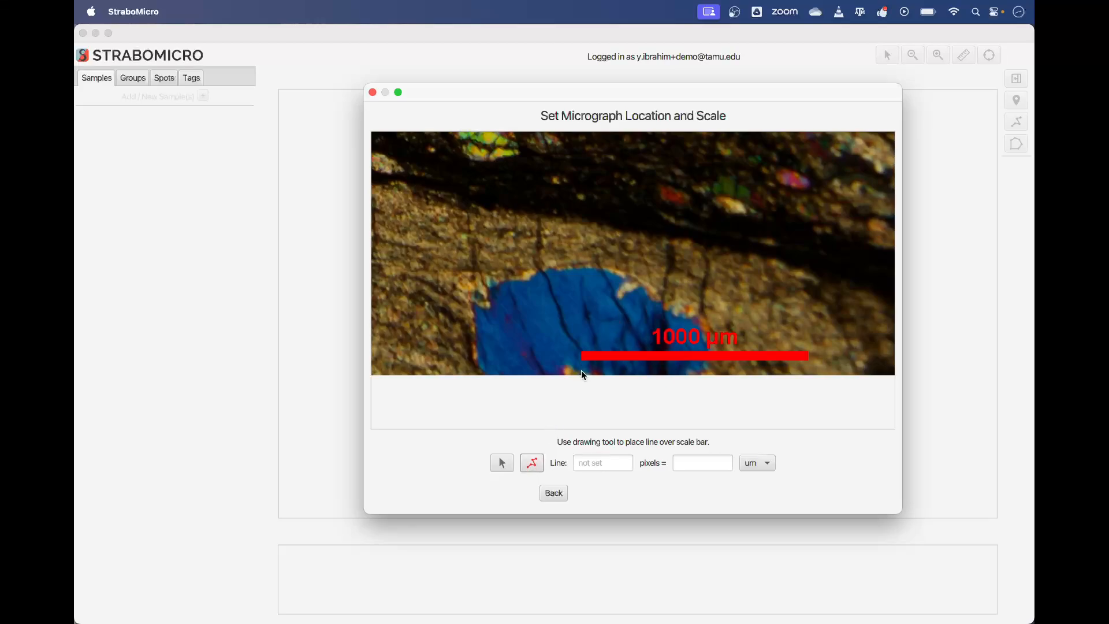
{"action": "left_click_drag", "start_coordinate": [581, 360], "coordinate": [808, 361]}
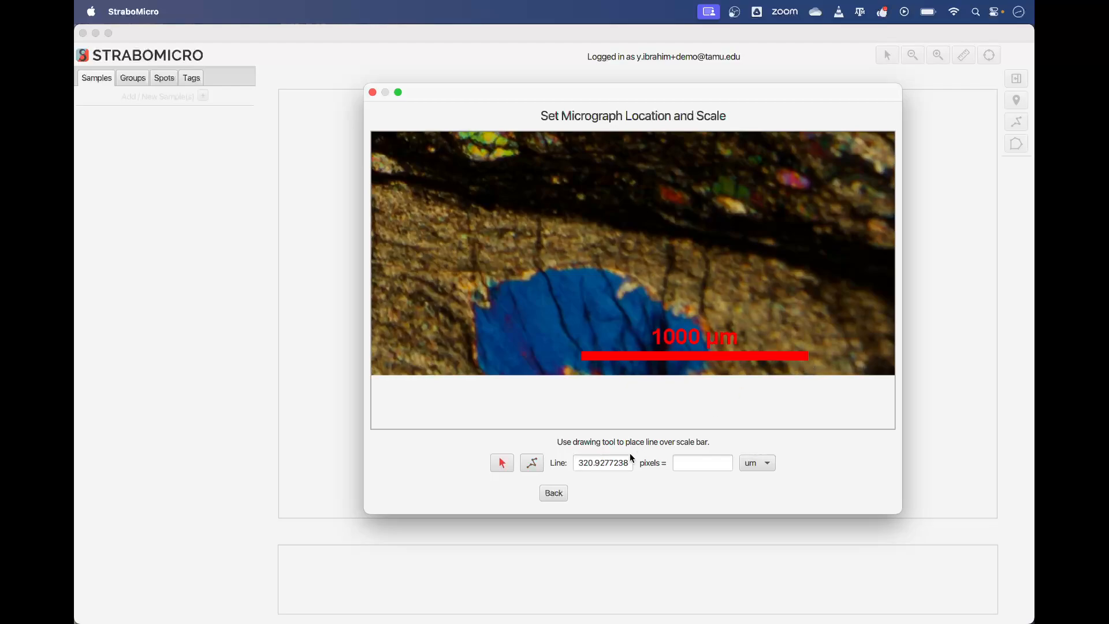
{"action": "left_click", "coordinate": [702, 465]}
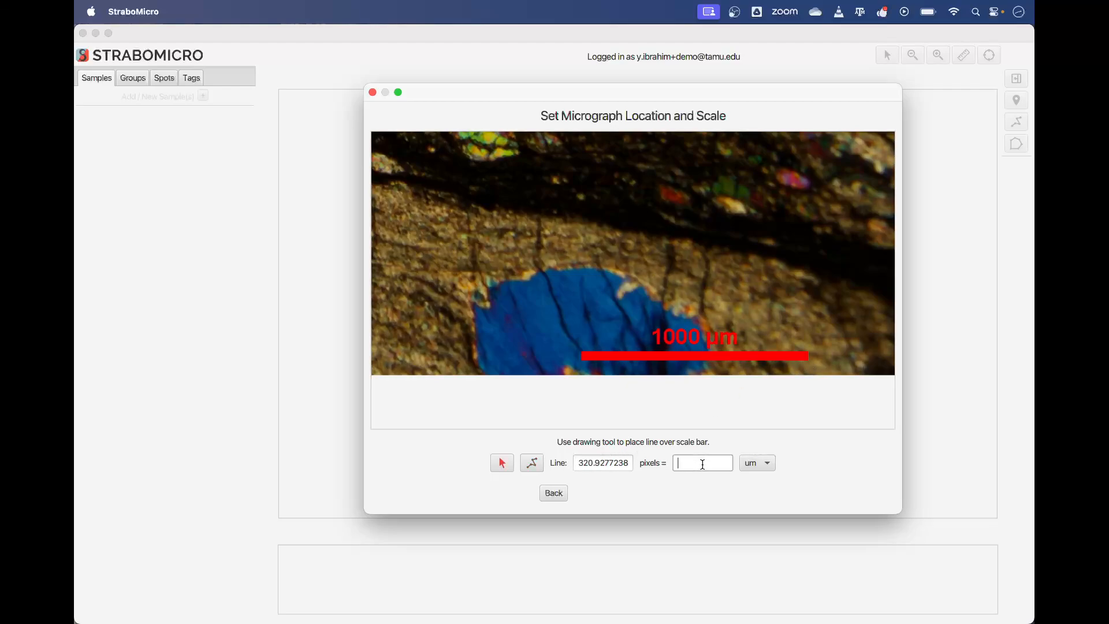
{"action": "type", "text": "1000"}
{"action": "left_click", "coordinate": [714, 495]}
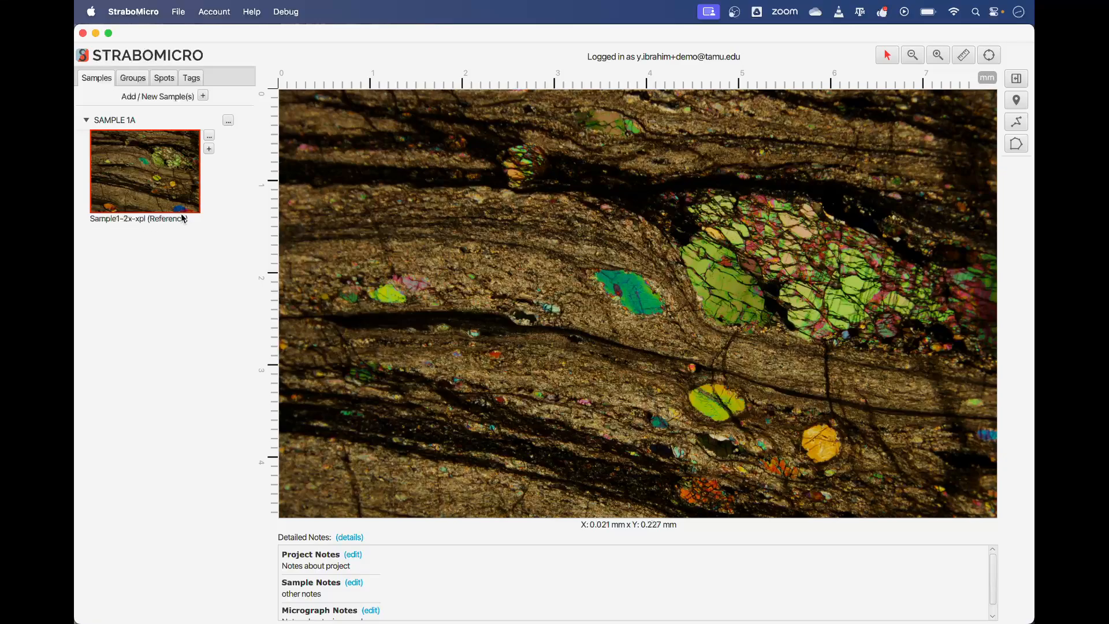
{"action": "scroll", "coordinate": [637, 312], "scroll_direction": "down", "scroll_amount": 10}
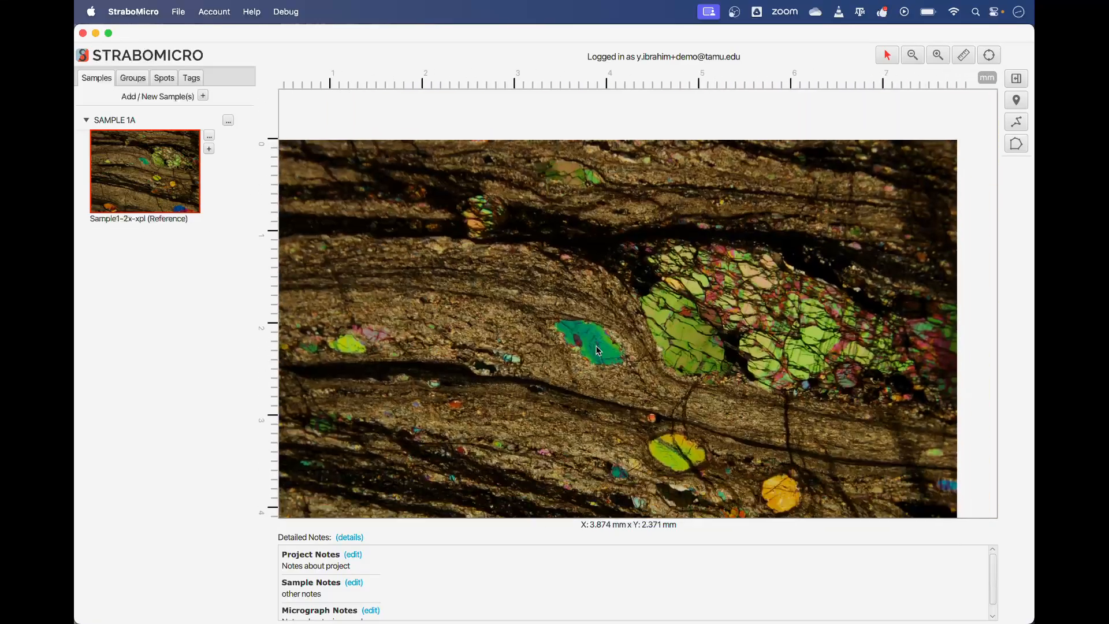
{"action": "scroll", "coordinate": [668, 323], "scroll_direction": "up", "scroll_amount": 10}
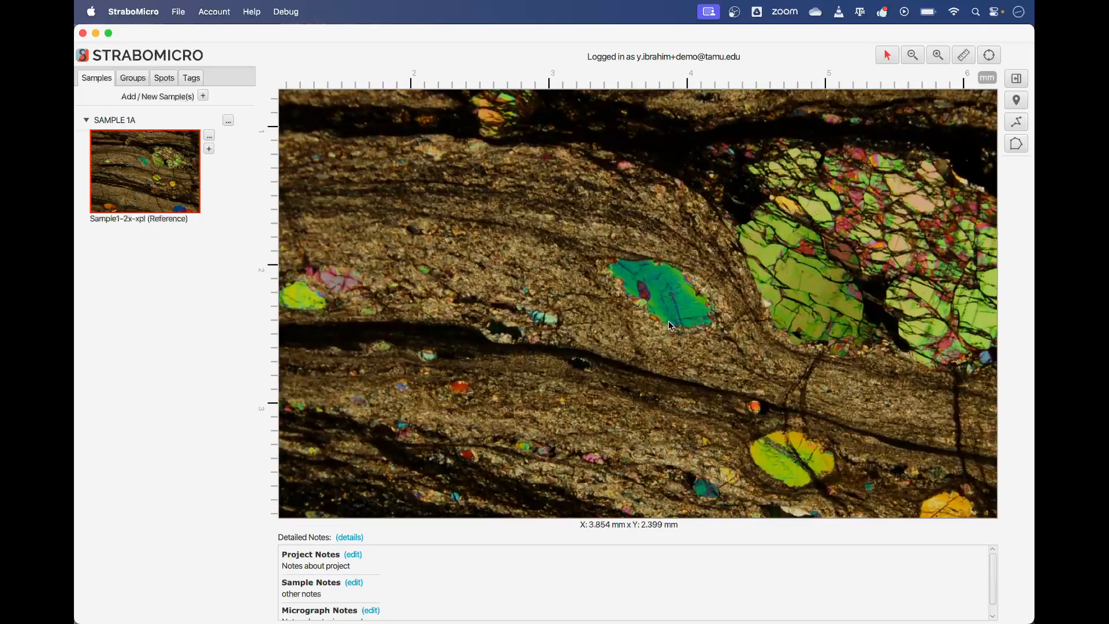